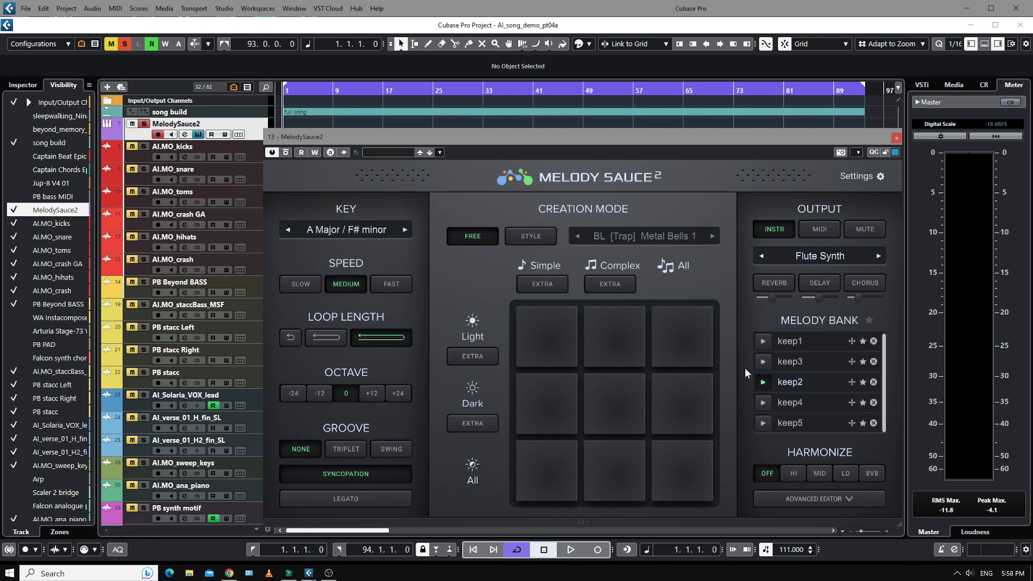
# - Audition the soloed MelodySauce2 part over the first four bars and close its instrument window
pyautogui.click(568, 550)
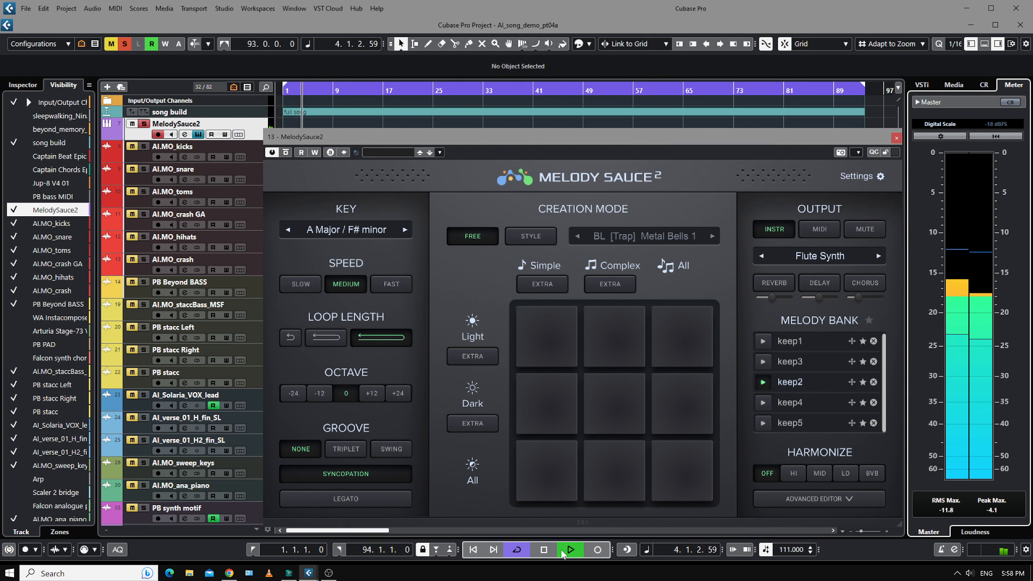
pyautogui.click(554, 552)
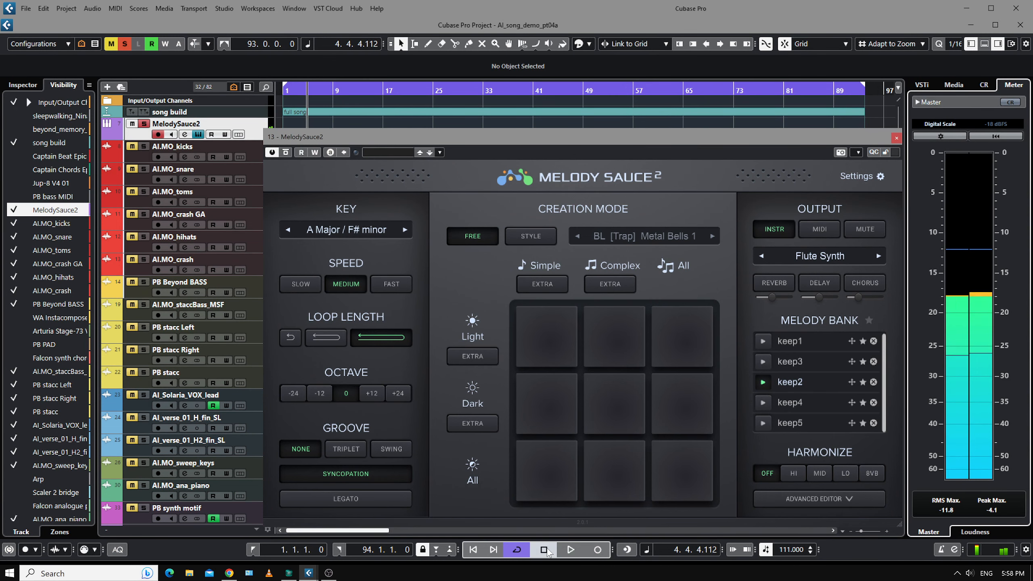
pyautogui.click(896, 138)
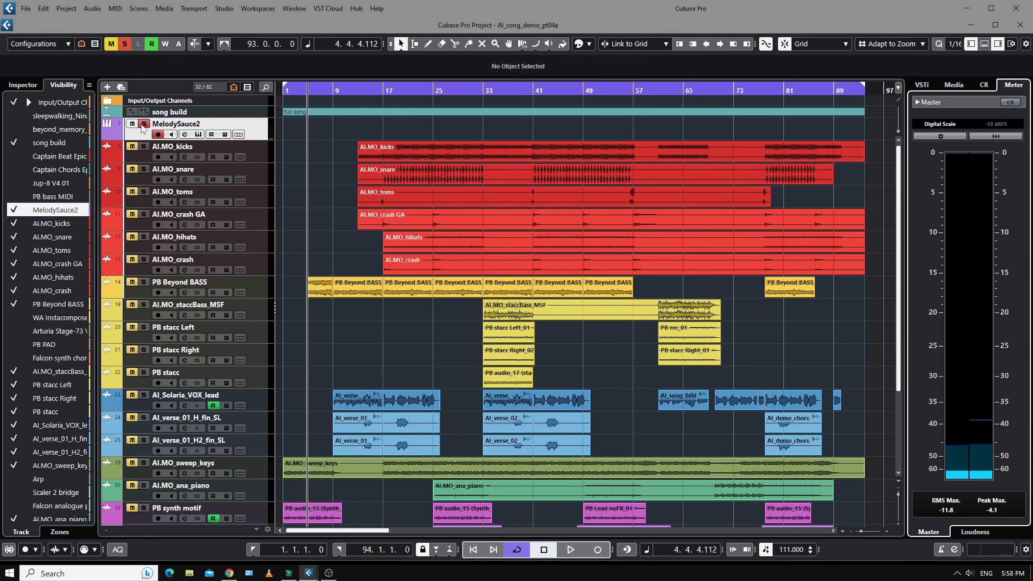
# - Turn off solo on the MelodySauce2 track and mute it
pyautogui.click(144, 124)
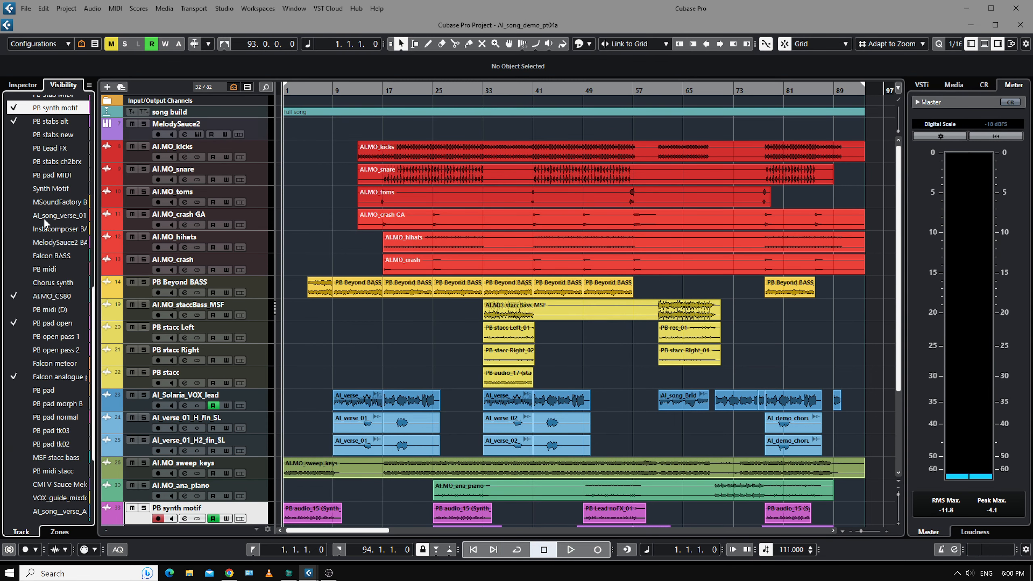
pyautogui.click(131, 123)
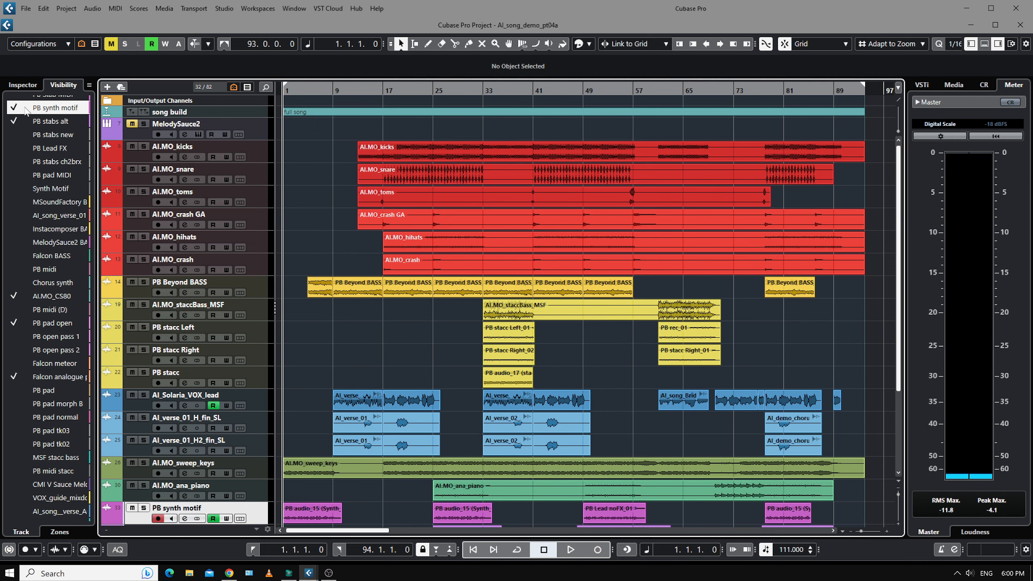
# - Show the channel settings of the PB synth motif track and play the full song from the start
pyautogui.click(23, 86)
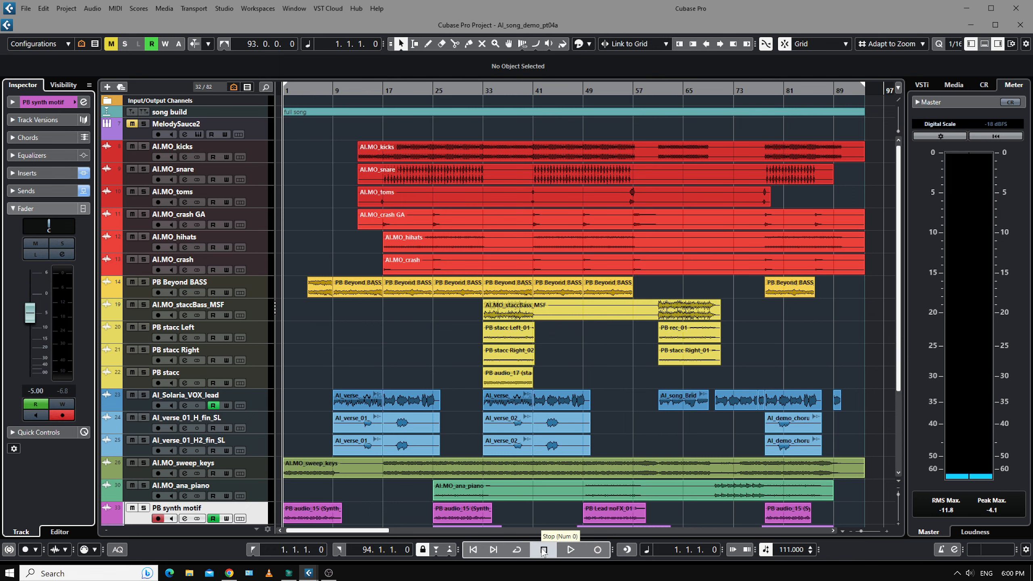
pyautogui.click(572, 550)
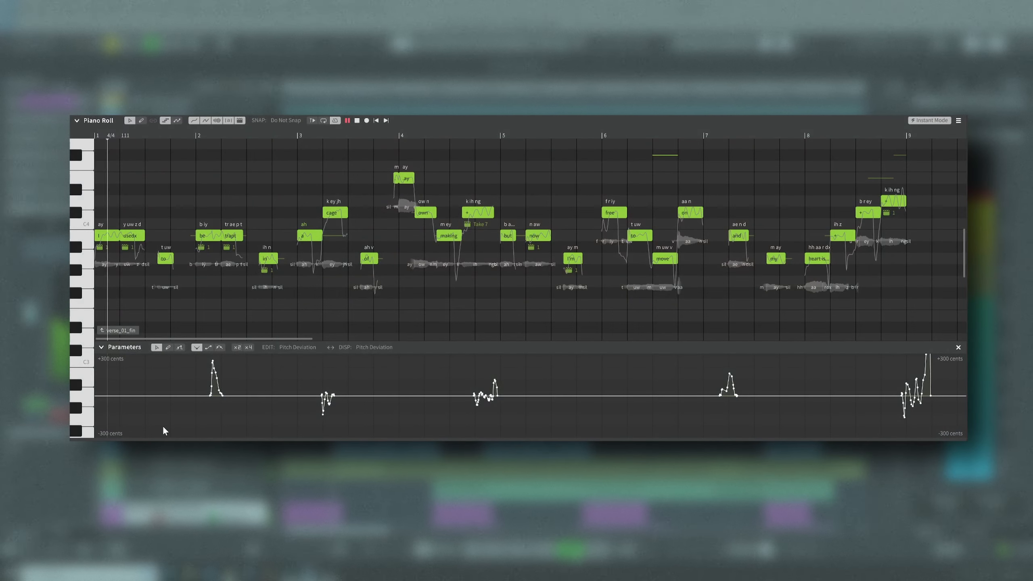
# - Examine the Loudness, Tension, Tone Shift and Passionate parameter curves of the verse_01_fin vocal
pyautogui.click(298, 346)
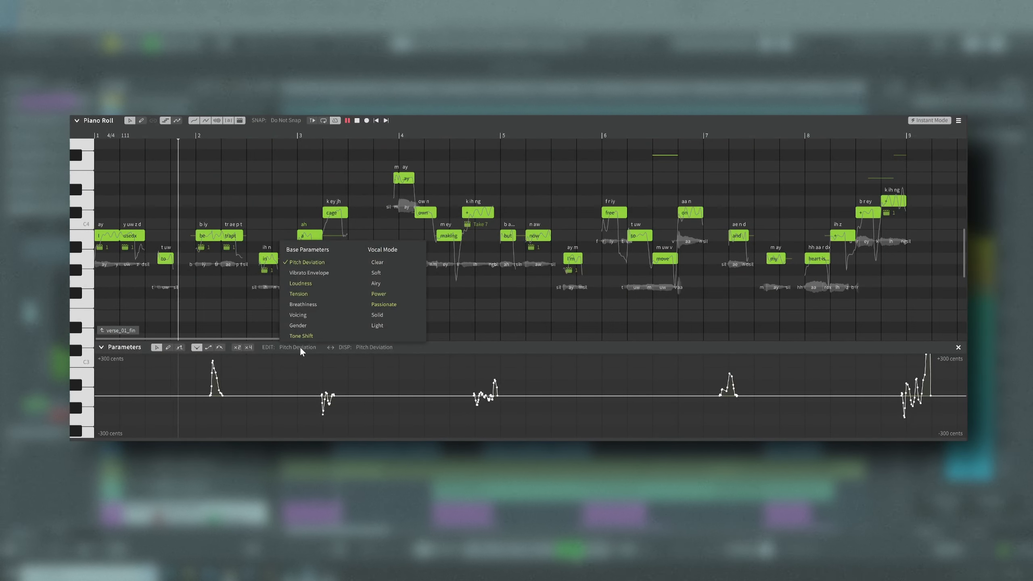
pyautogui.click(310, 282)
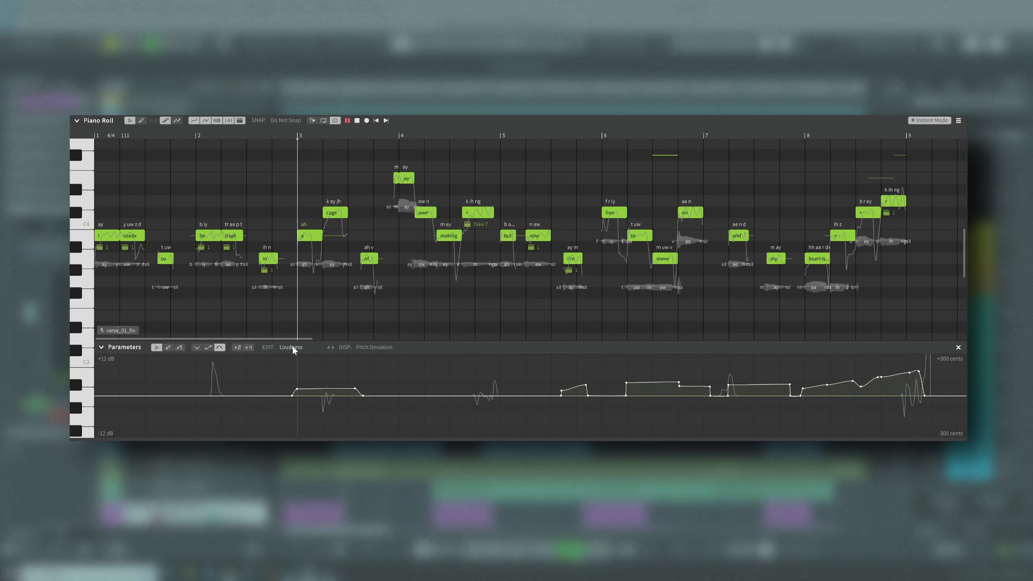
pyautogui.click(292, 345)
pyautogui.click(302, 293)
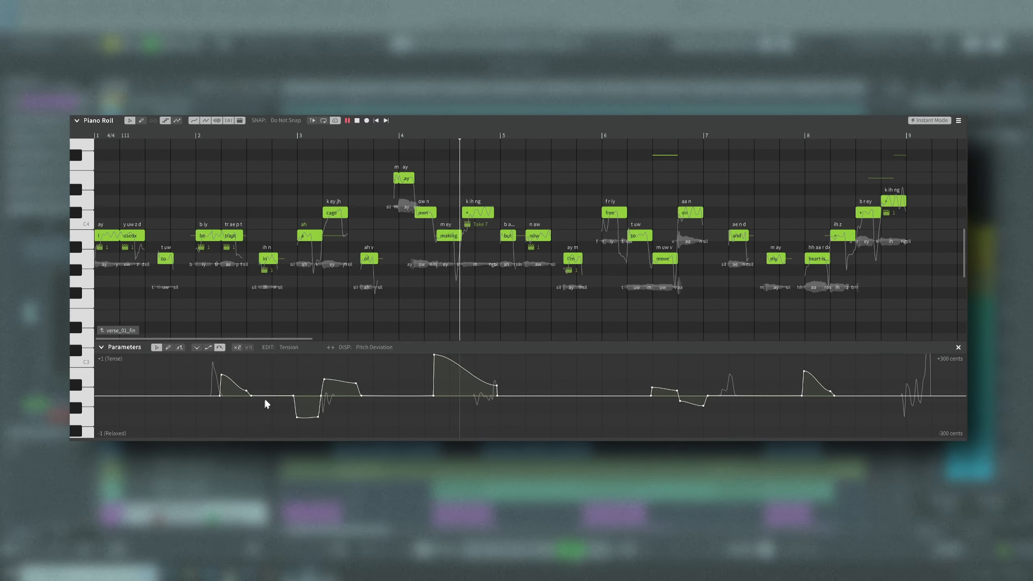
pyautogui.click(290, 347)
pyautogui.click(297, 336)
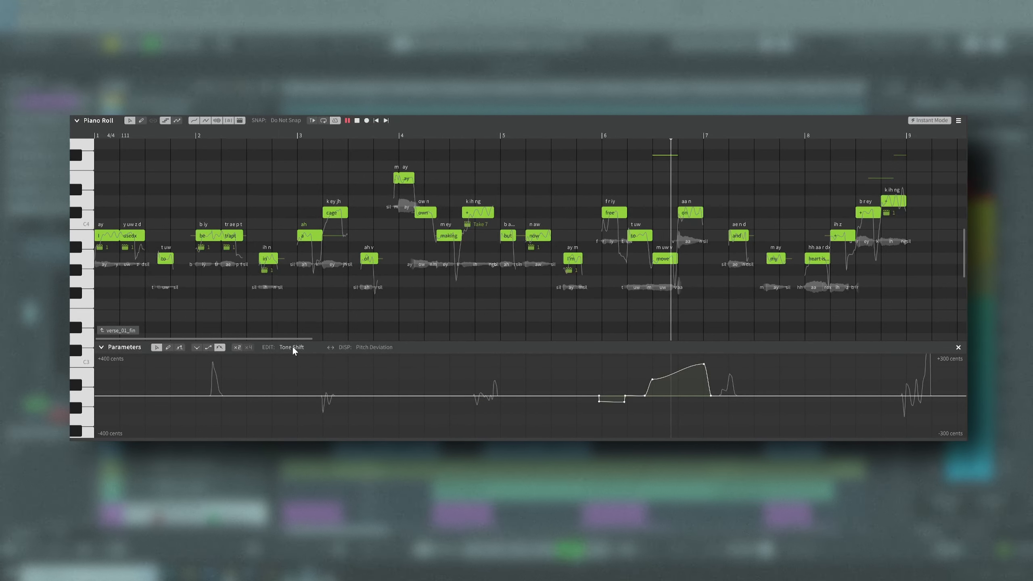
pyautogui.click(292, 346)
pyautogui.click(380, 303)
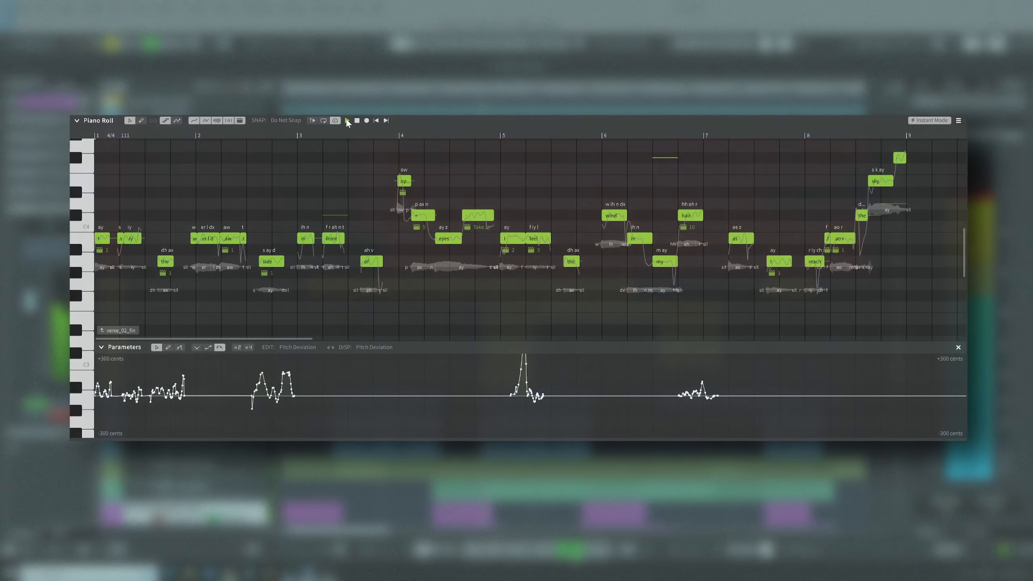
# - Play the verse_02_fin vocal and examine its Loudness, Tension, Tone Shift and Passionate parameter curves
pyautogui.click(346, 120)
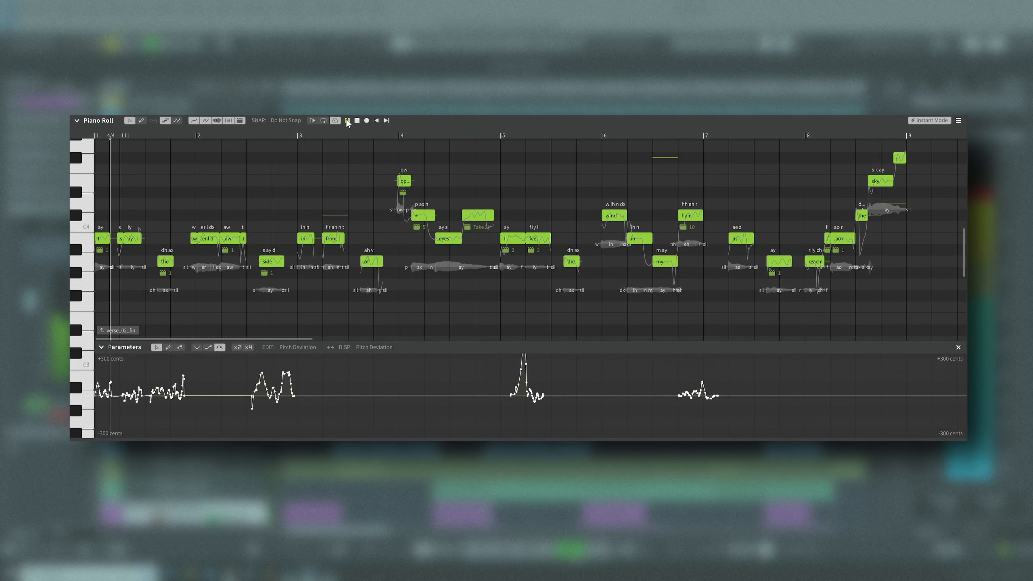
pyautogui.click(302, 352)
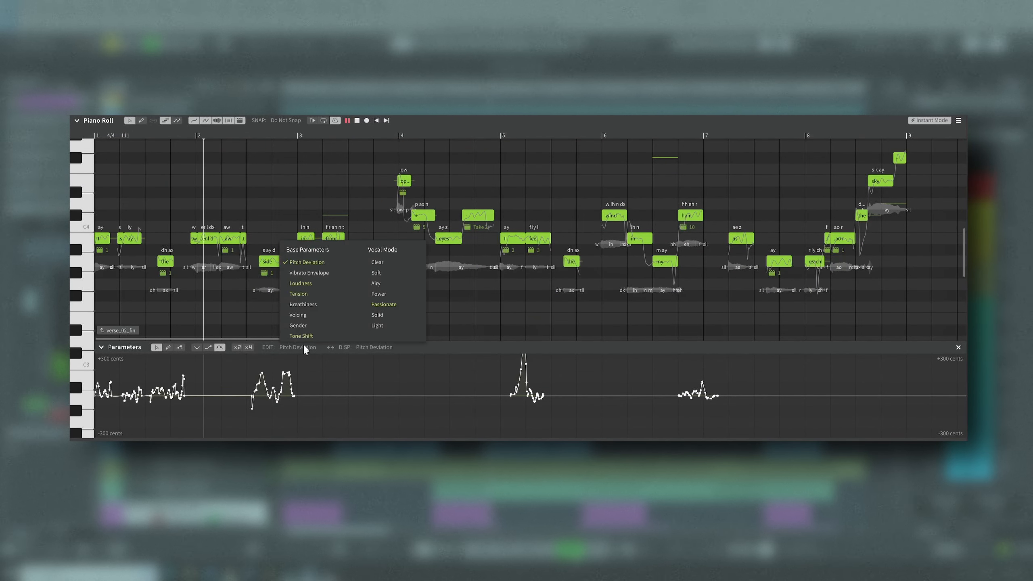
pyautogui.click(309, 276)
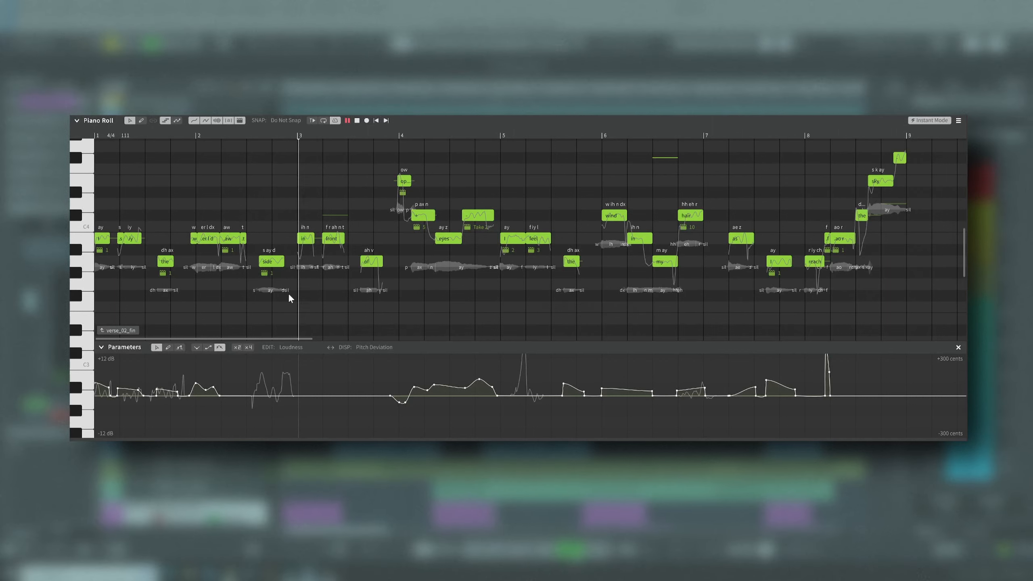
pyautogui.click(294, 347)
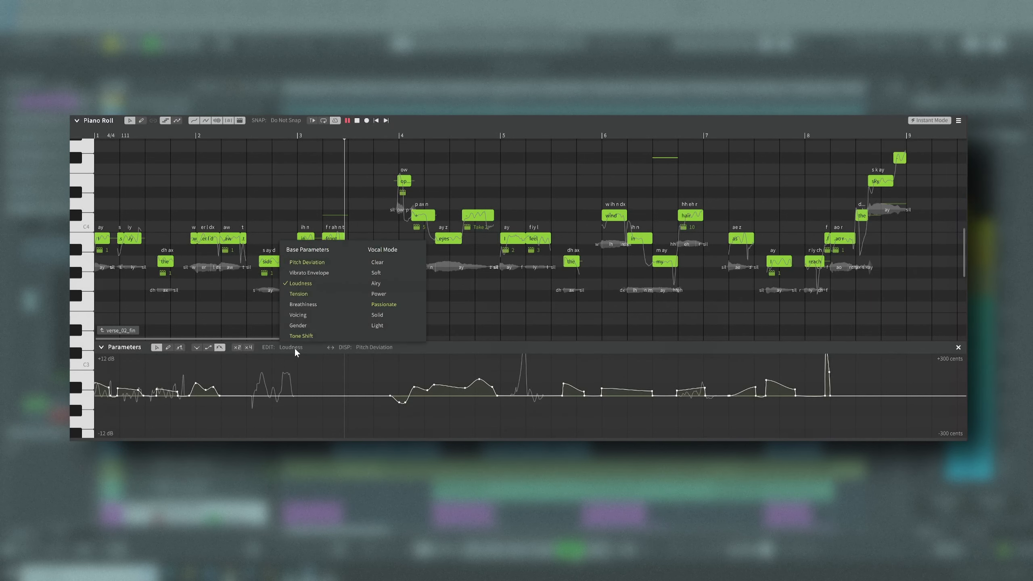
pyautogui.click(299, 293)
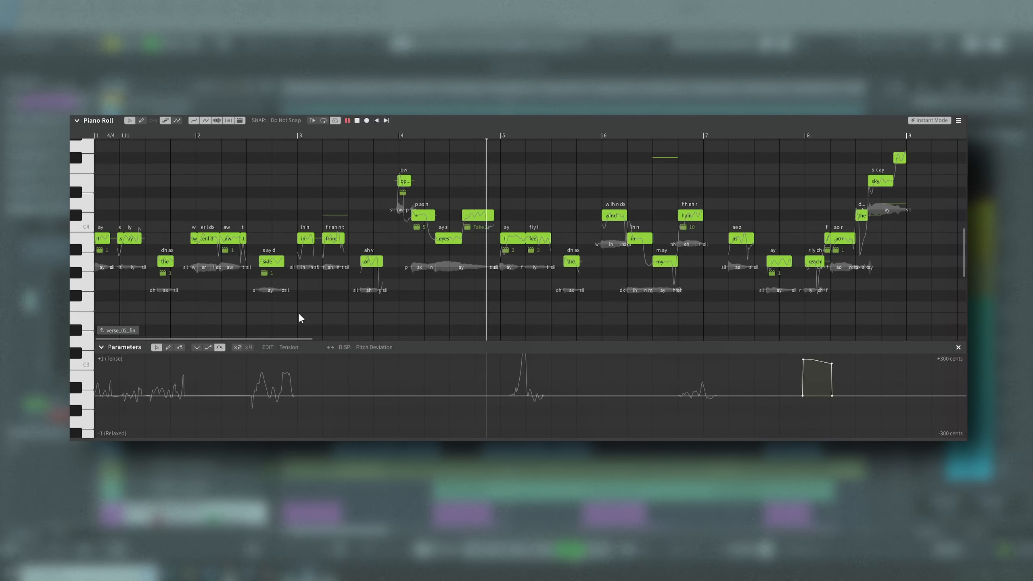
pyautogui.click(296, 347)
pyautogui.click(300, 333)
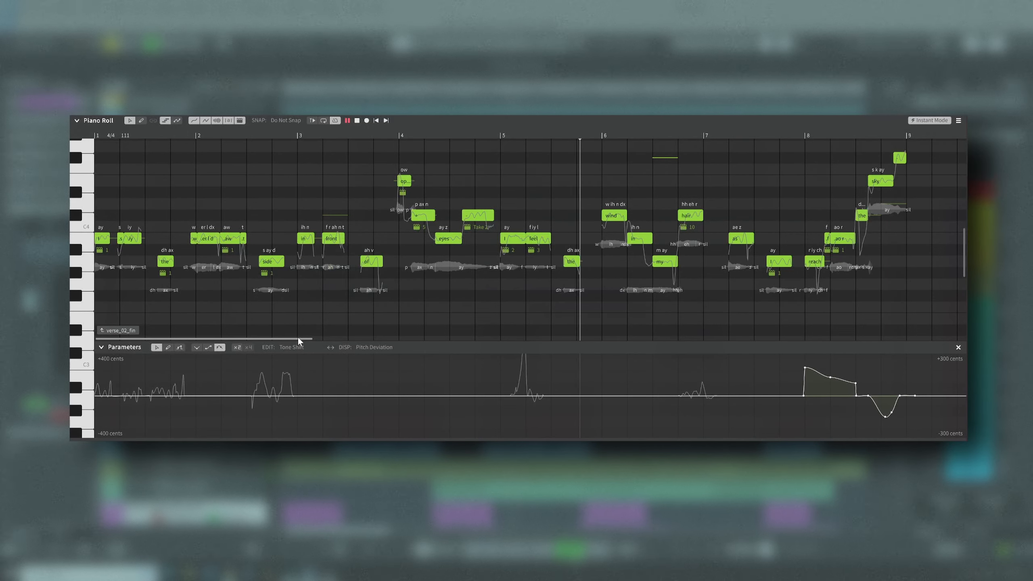
pyautogui.click(294, 347)
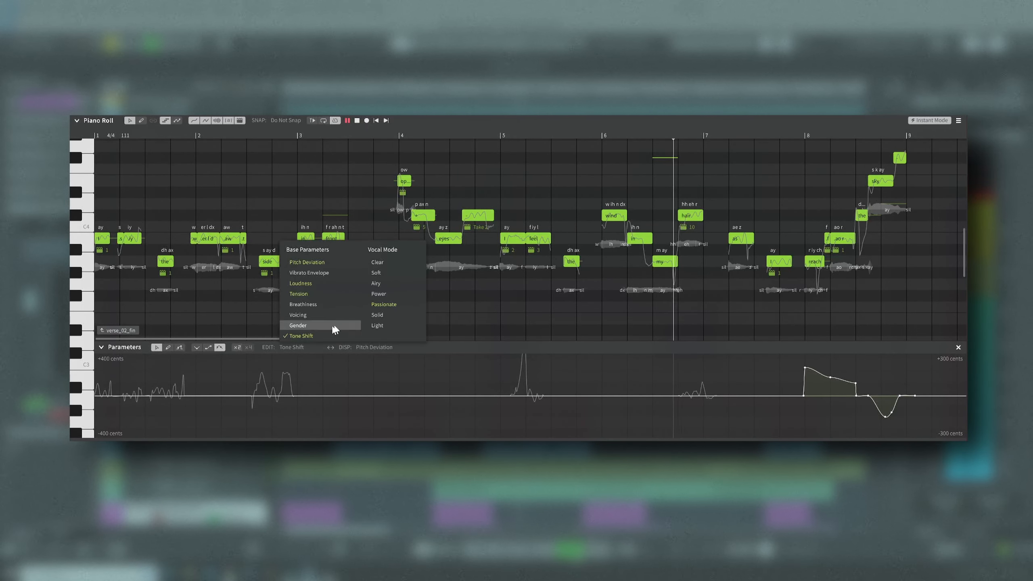
pyautogui.click(376, 305)
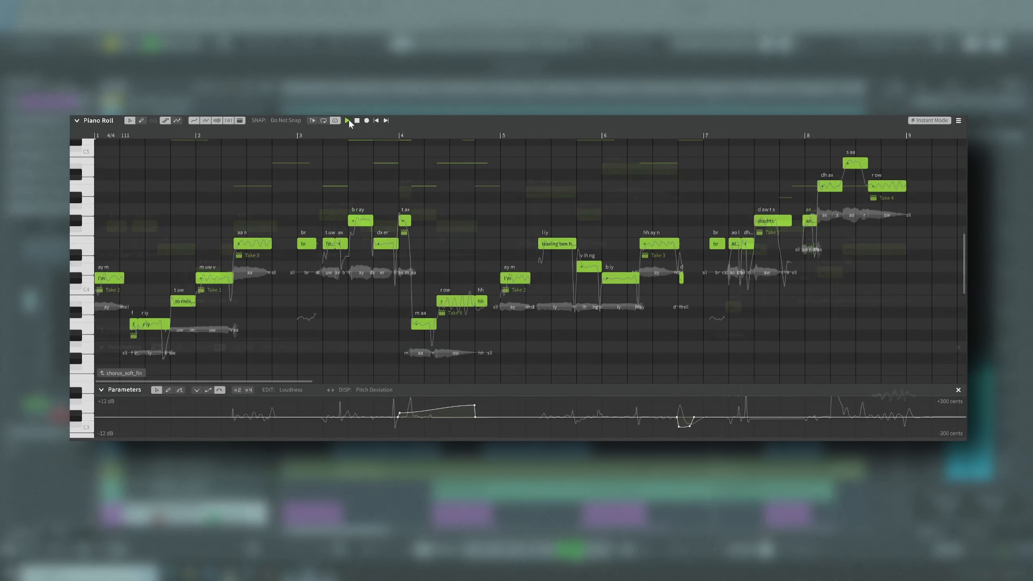
# - Play the chorus_soft_fin vocal part and stop the project playback after the end of the song
pyautogui.click(347, 120)
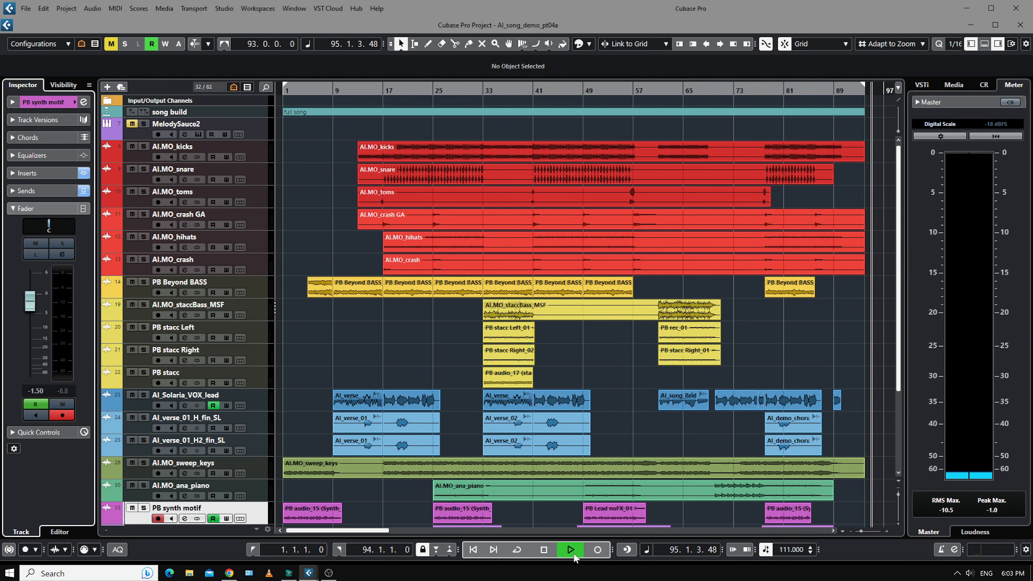
pyautogui.click(573, 553)
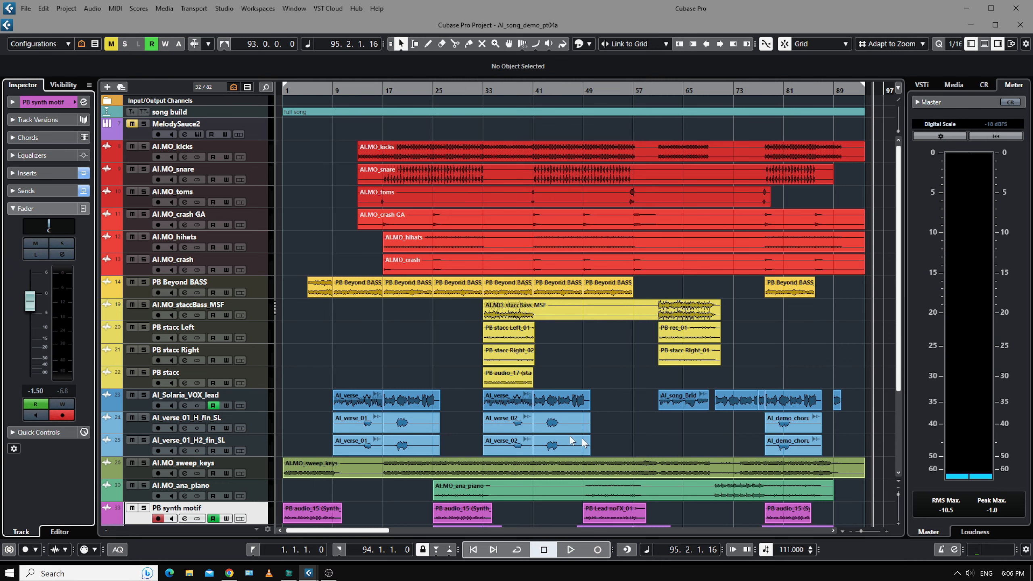
# - Inspect the volume automation of the PB pad open track and hide its automation lane again
pyautogui.moveTo(898, 285); pyautogui.dragTo(900, 380)
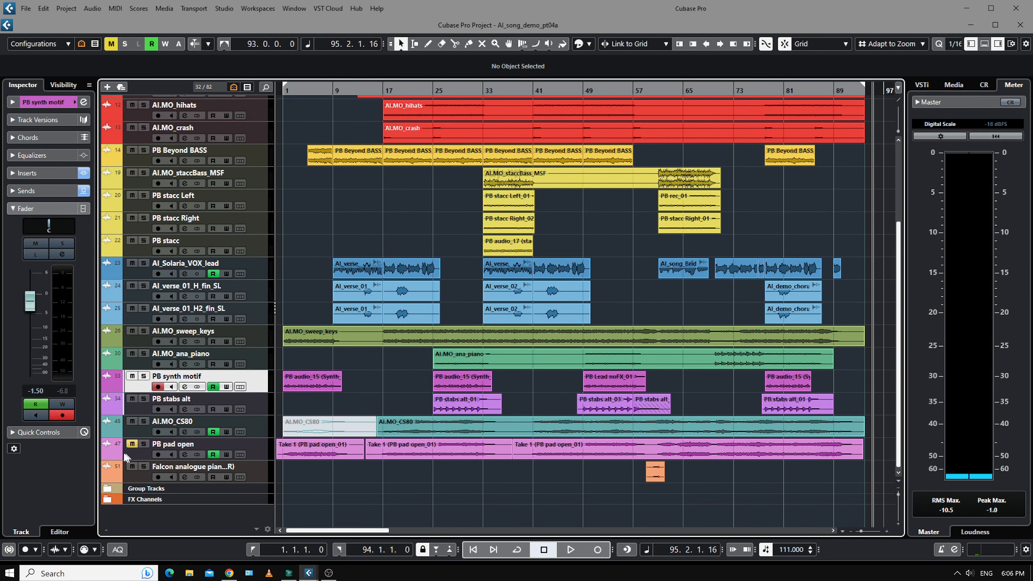
pyautogui.click(107, 454)
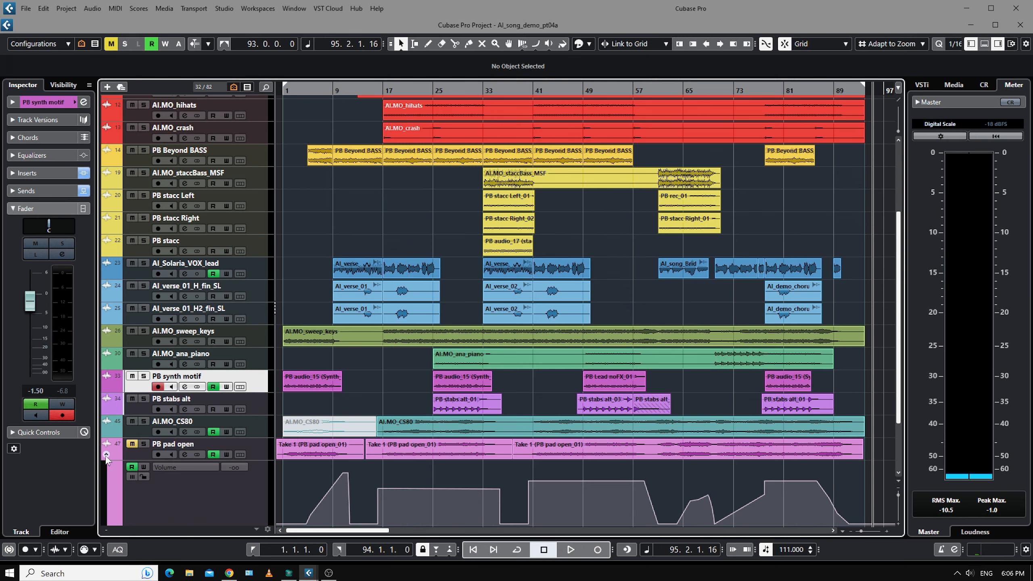
pyautogui.click(107, 453)
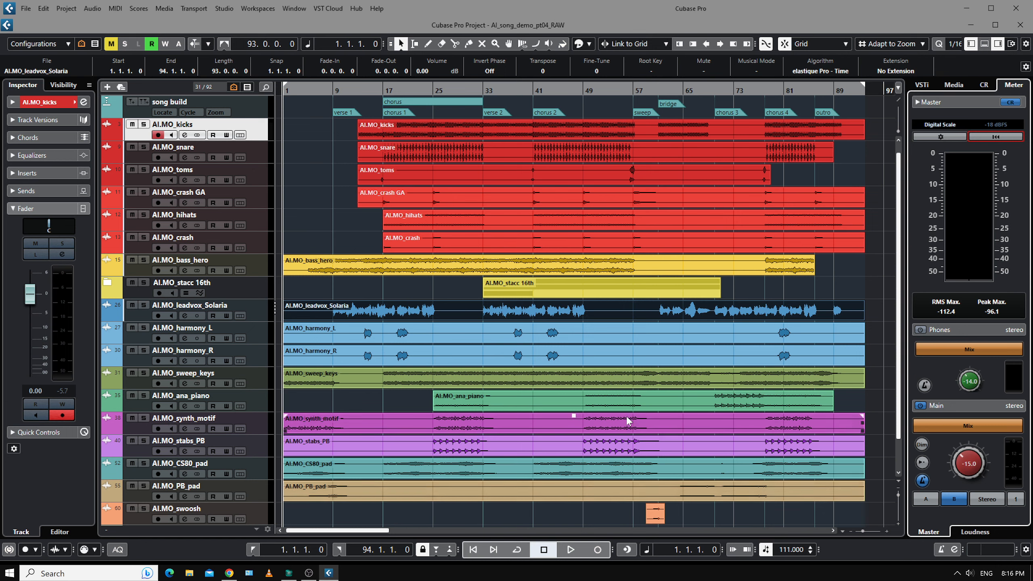
# - Set the locators to the chorus cycle marker, bars 17 to 33, and play from its start
pyautogui.click(442, 102)
pyautogui.press('KP_1')
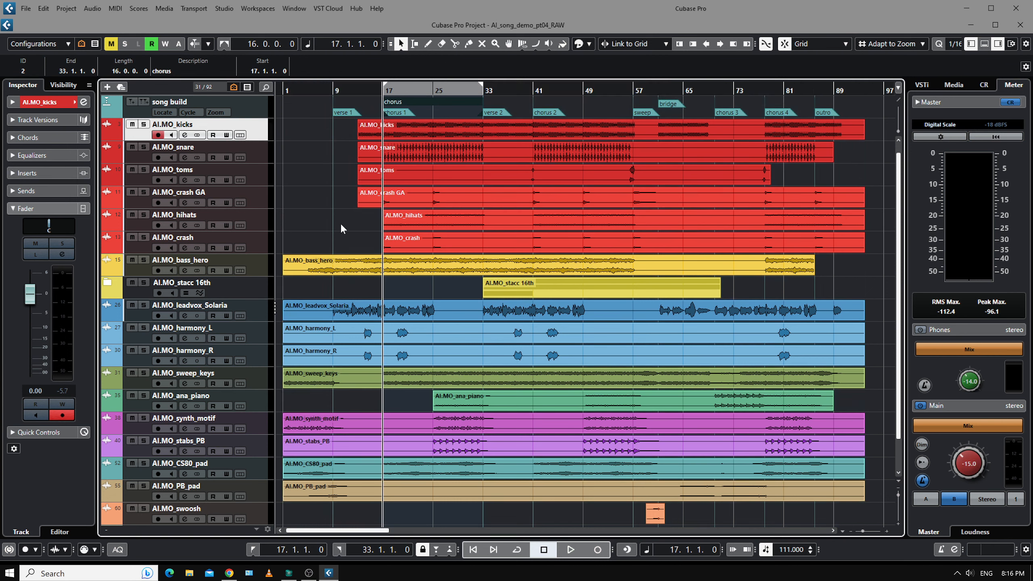
pyautogui.press('space')
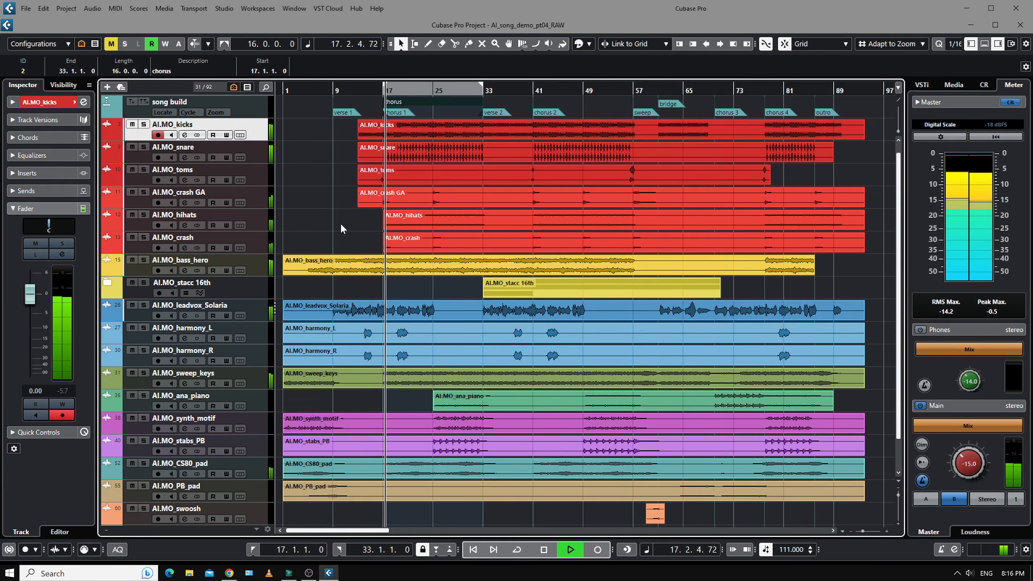
# - Open the MixConsole, stop playback and check the MRecorder insert on the Stereo Out channel
pyautogui.press('F3')
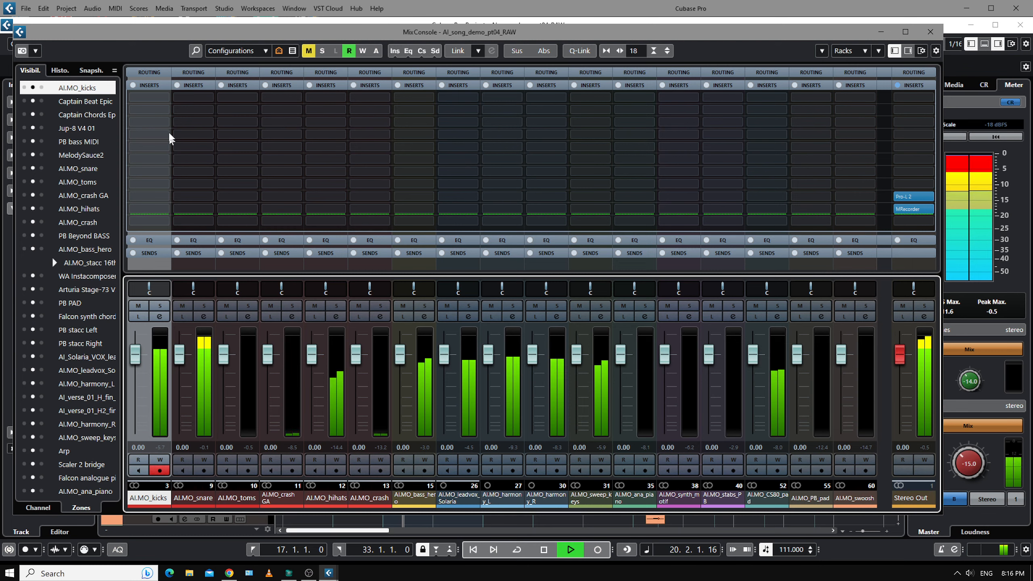
pyautogui.press('space')
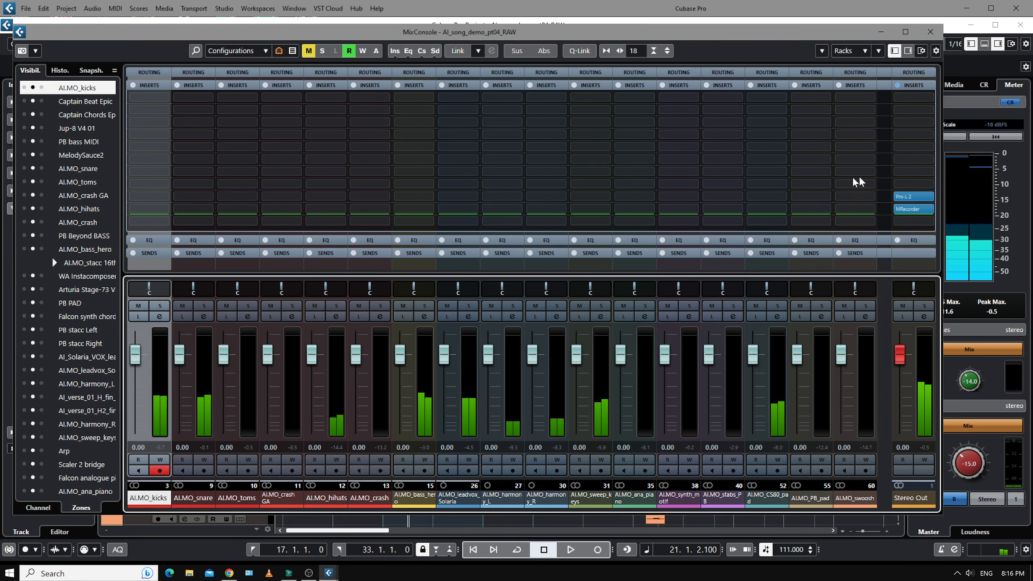
pyautogui.click(911, 209)
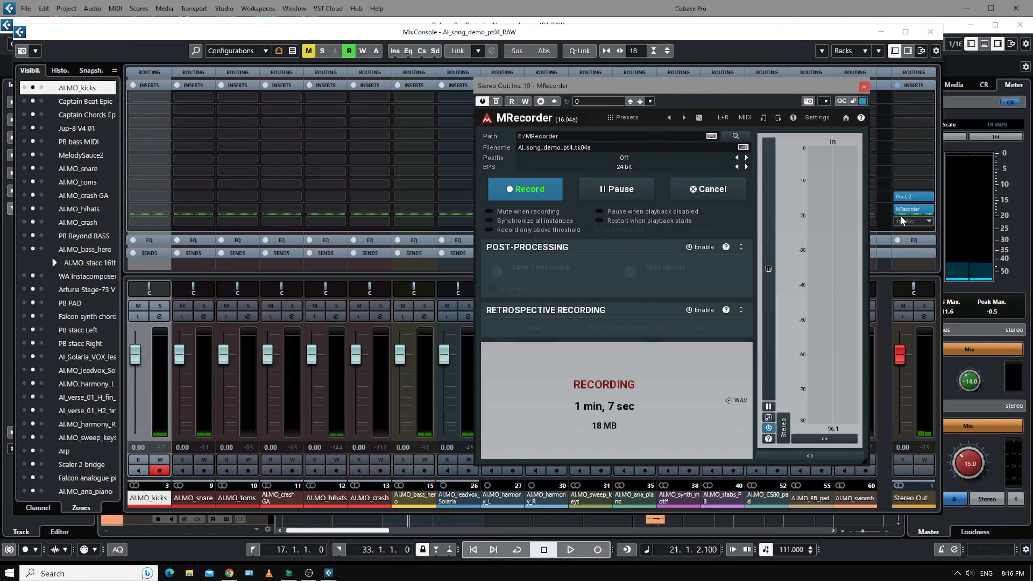
pyautogui.click(863, 87)
# - Find Mix Monolith by searching for "mix" and load it as an insert on the AI.MO_kicks channel
pyautogui.click(159, 222)
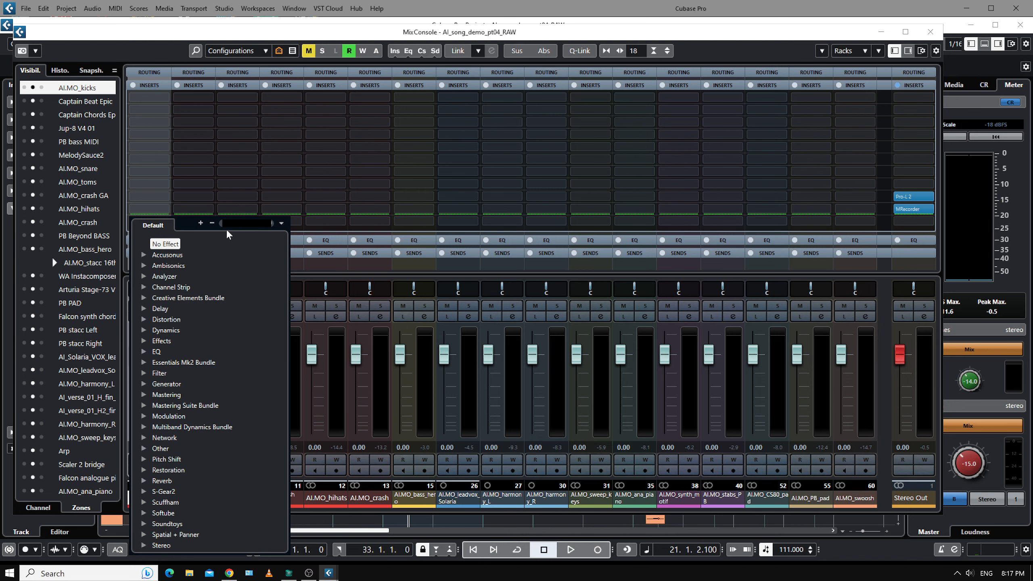
pyautogui.write('mix')
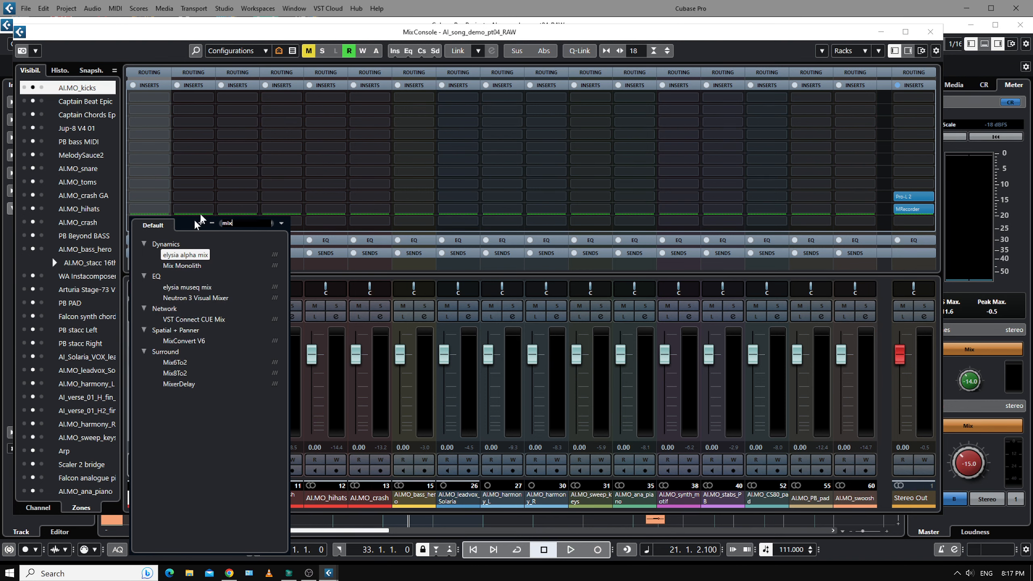
pyautogui.click(190, 266)
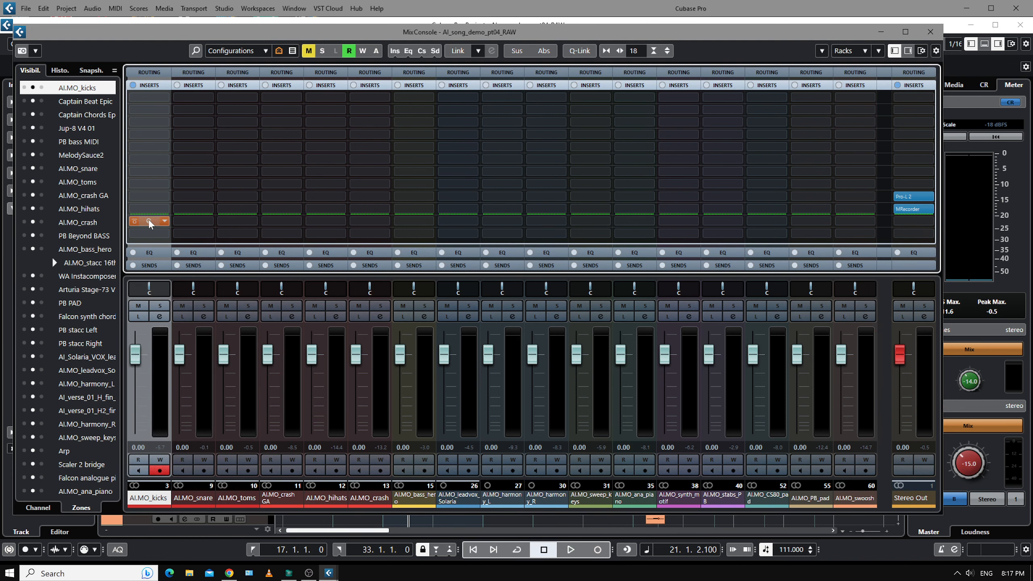
pyautogui.moveTo(474, 103); pyautogui.dragTo(561, 101)
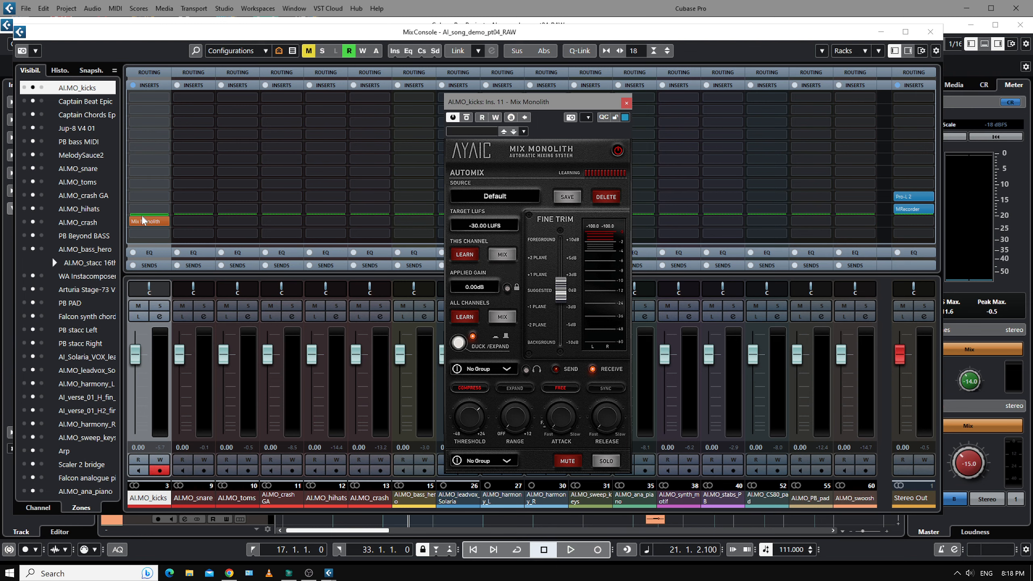
# - Load the Kick drum factory preset in Mix Monolith on the AI.MO_kicks channel and close the plug-in window
pyautogui.click(500, 199)
pyautogui.moveTo(504, 209)
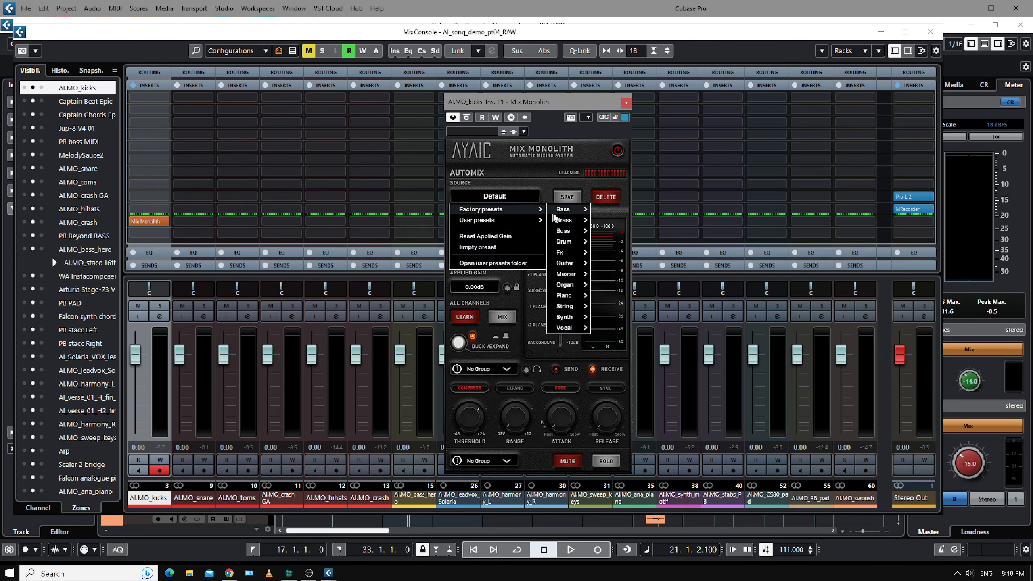
pyautogui.moveTo(569, 242)
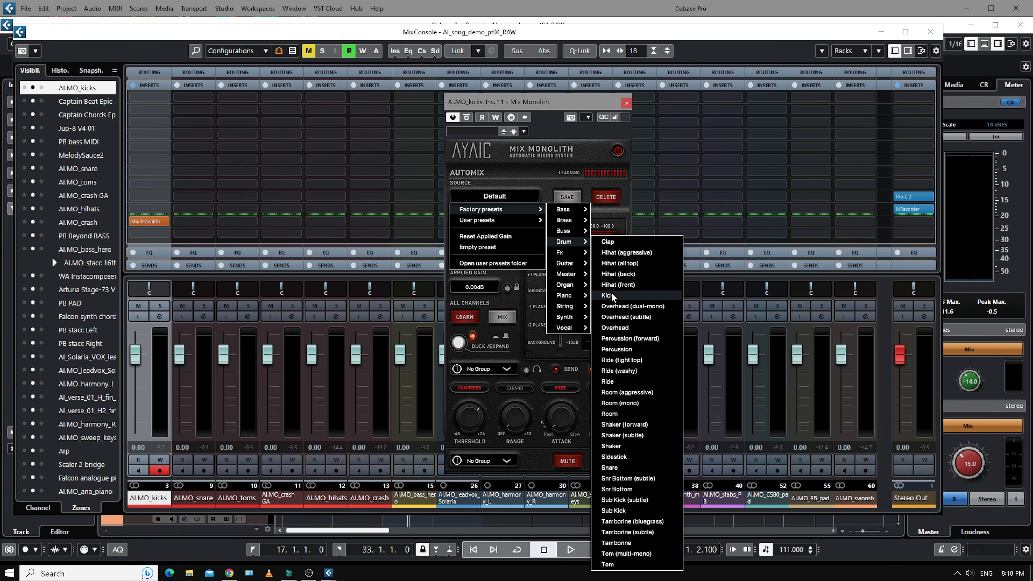
pyautogui.click(614, 298)
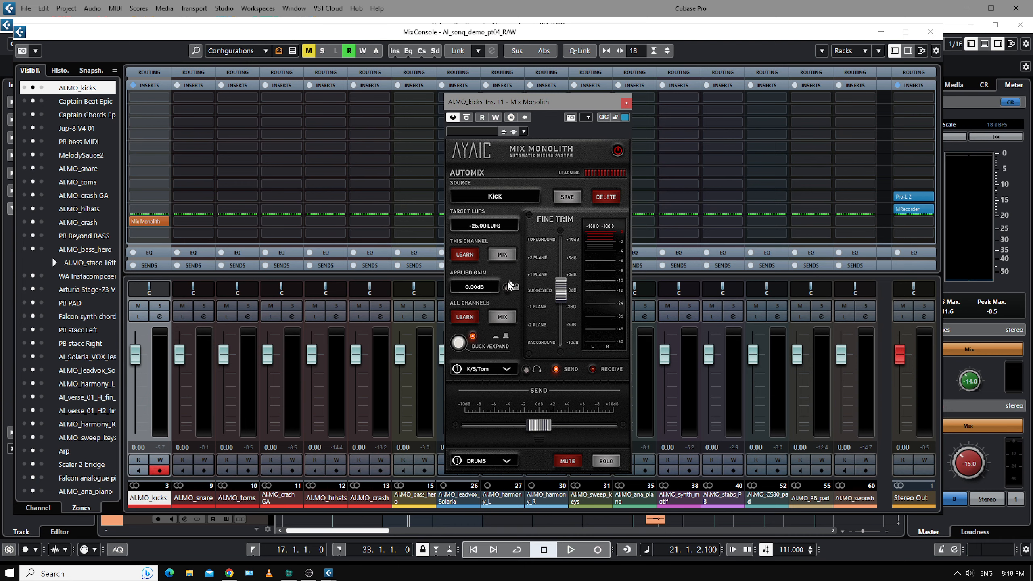
pyautogui.click(626, 103)
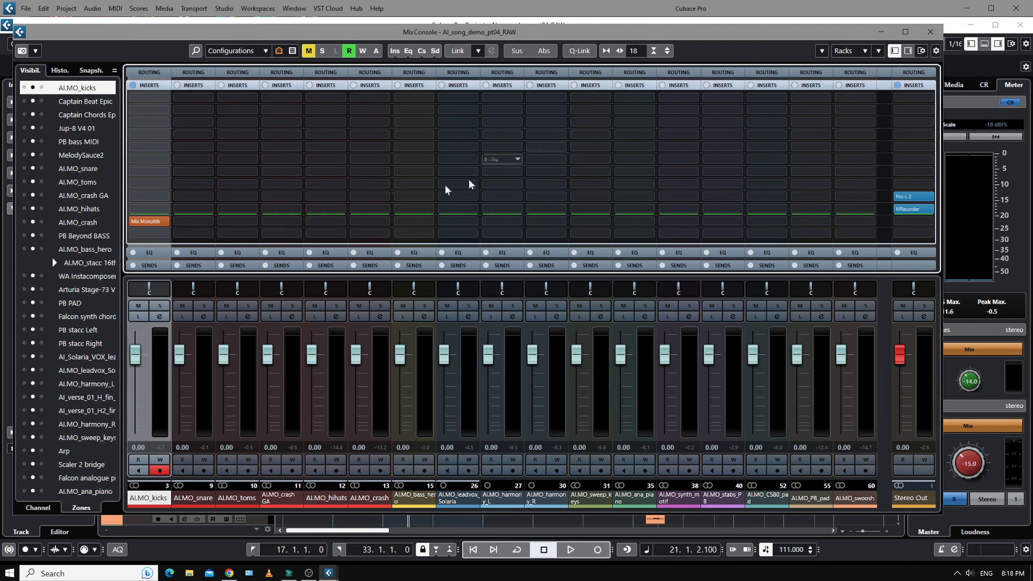
# - Select the snare, crash GA, hihats and bass_hero channels and insert Mix Monolith on all of them at once using Q-Link
pyautogui.click(203, 360)
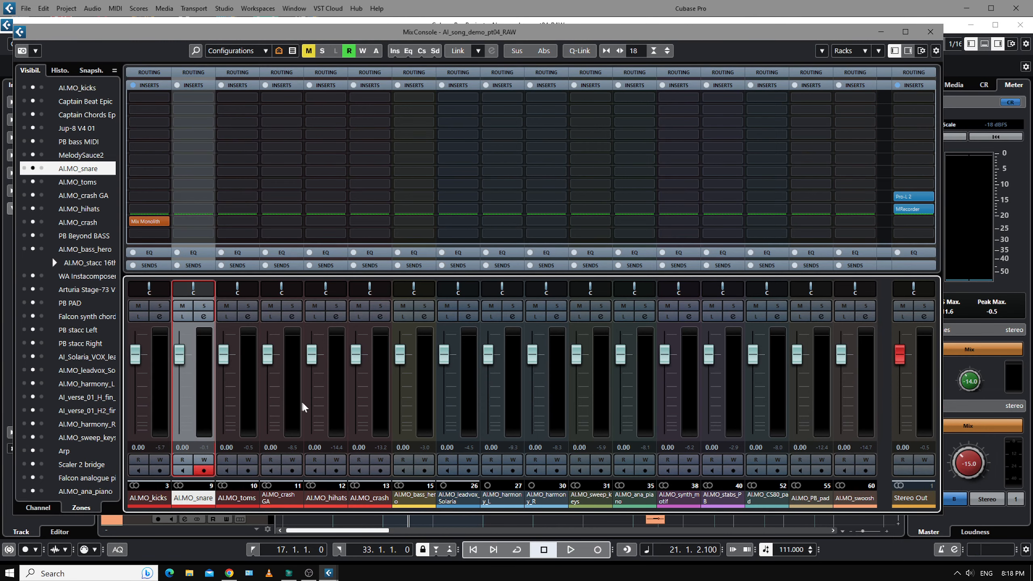
pyautogui.click(333, 391)
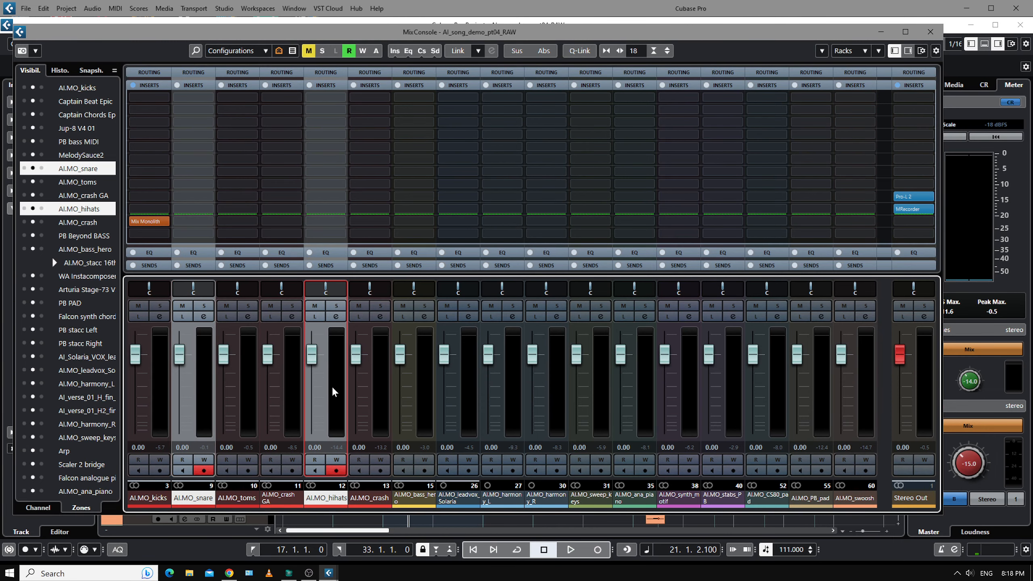
pyautogui.keyDown('ctrl'); pyautogui.click(290, 382); pyautogui.keyUp('ctrl')
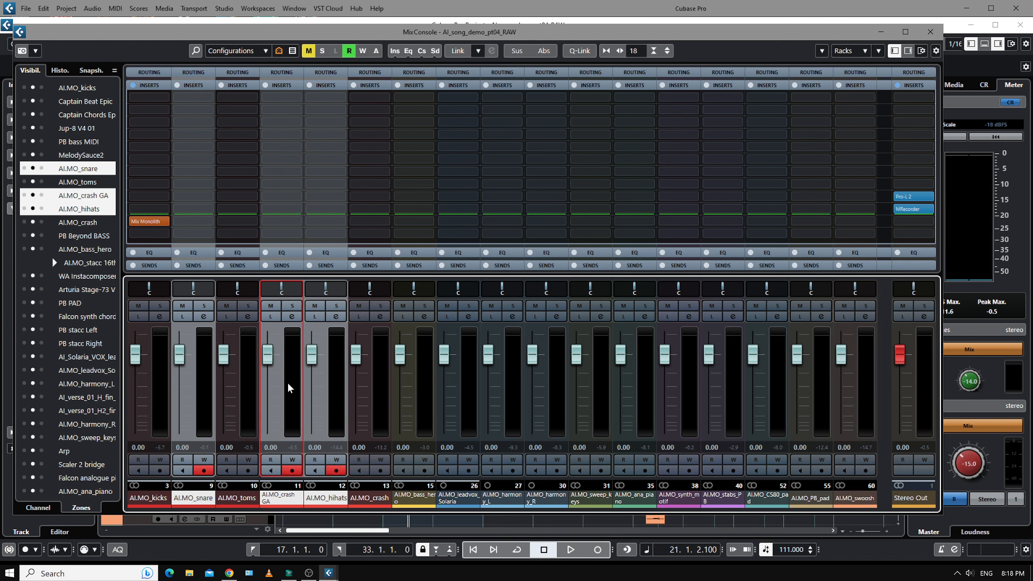
pyautogui.keyDown('ctrl'); pyautogui.click(423, 367); pyautogui.keyUp('ctrl')
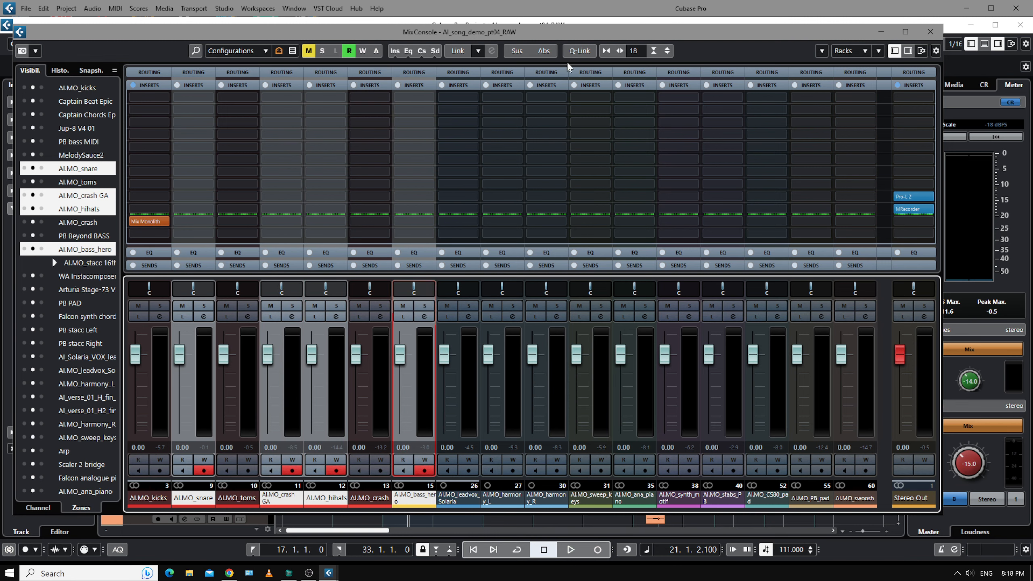
pyautogui.click(579, 50)
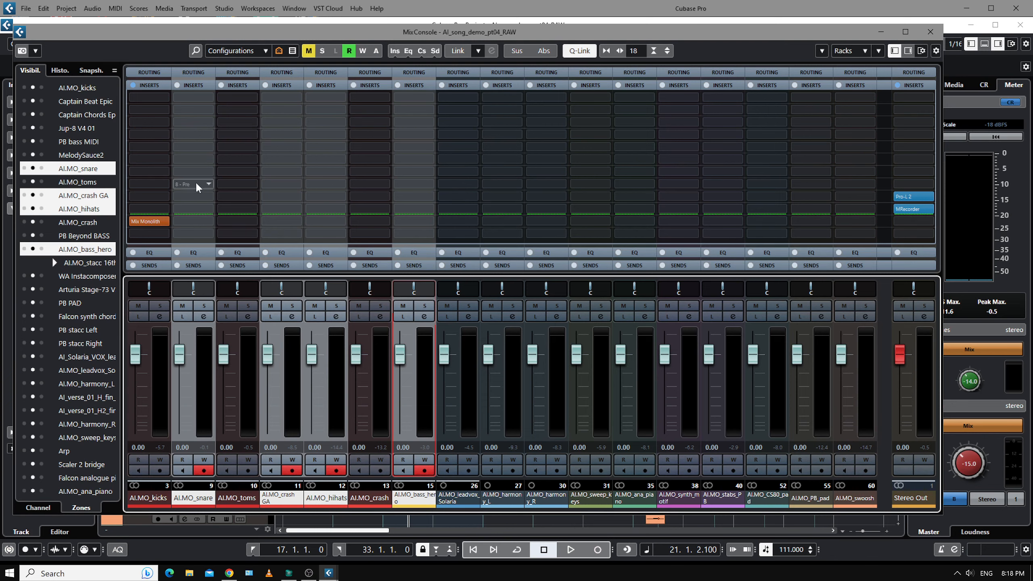
pyautogui.click(206, 221)
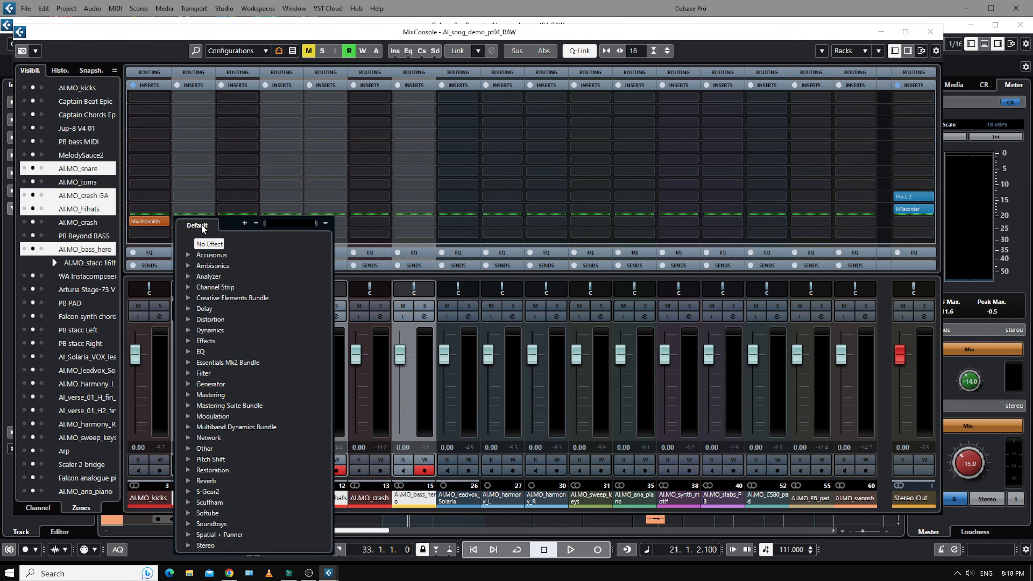
pyautogui.write('mix')
pyautogui.click(235, 266)
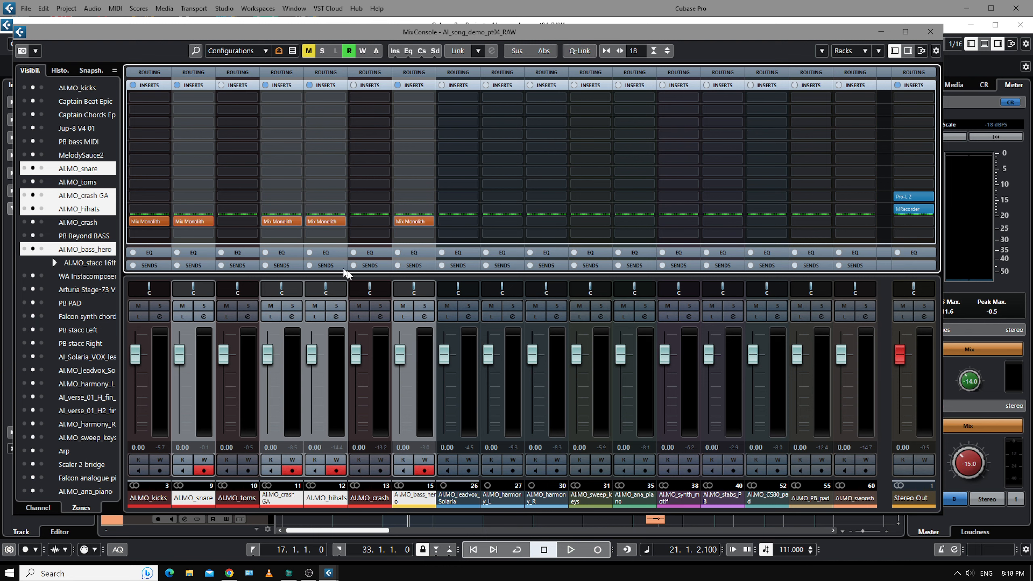
# - Add AI.MO_kicks to the selection and solo the kicks, snare, crash GA, hihats and bass_hero channels
pyautogui.keyDown('ctrl'); pyautogui.click(154, 372); pyautogui.keyUp('ctrl')
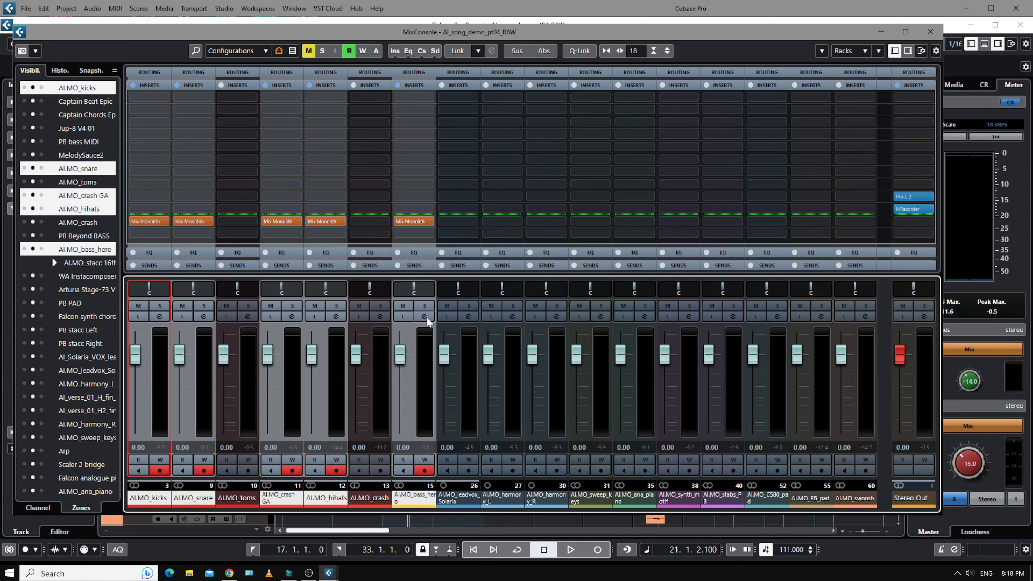
pyautogui.click(424, 306)
pyautogui.click(336, 306)
pyautogui.click(290, 307)
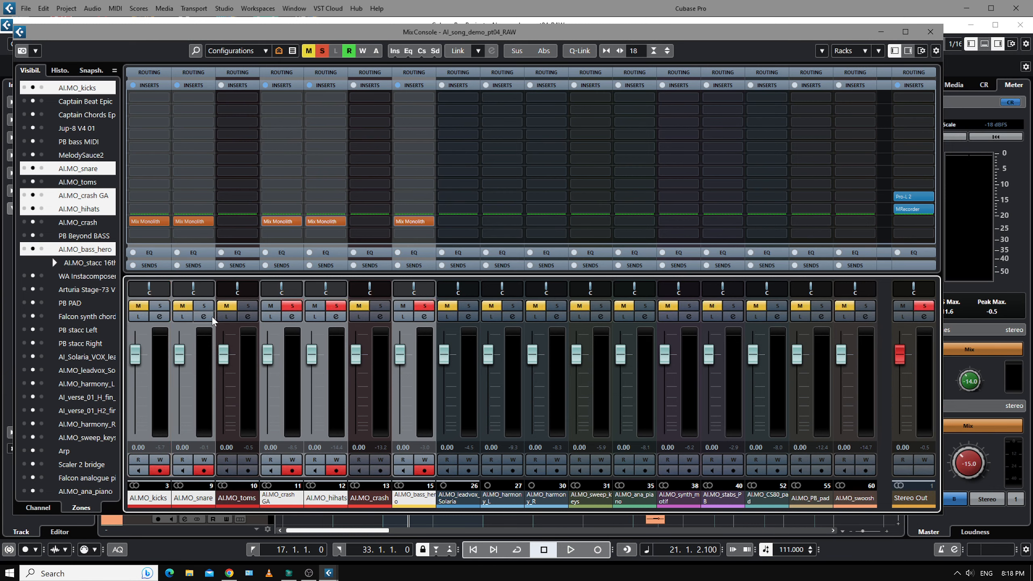
pyautogui.click(203, 305)
pyautogui.click(160, 306)
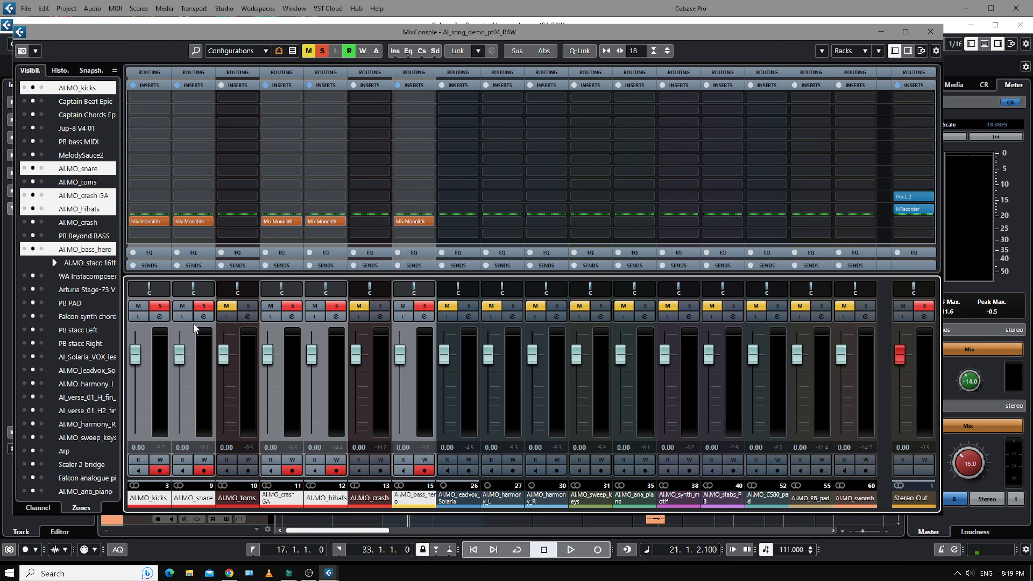
# - Play the soloed tracks, set the main Control Room level to -14.2 and stop playback
pyautogui.press('space')
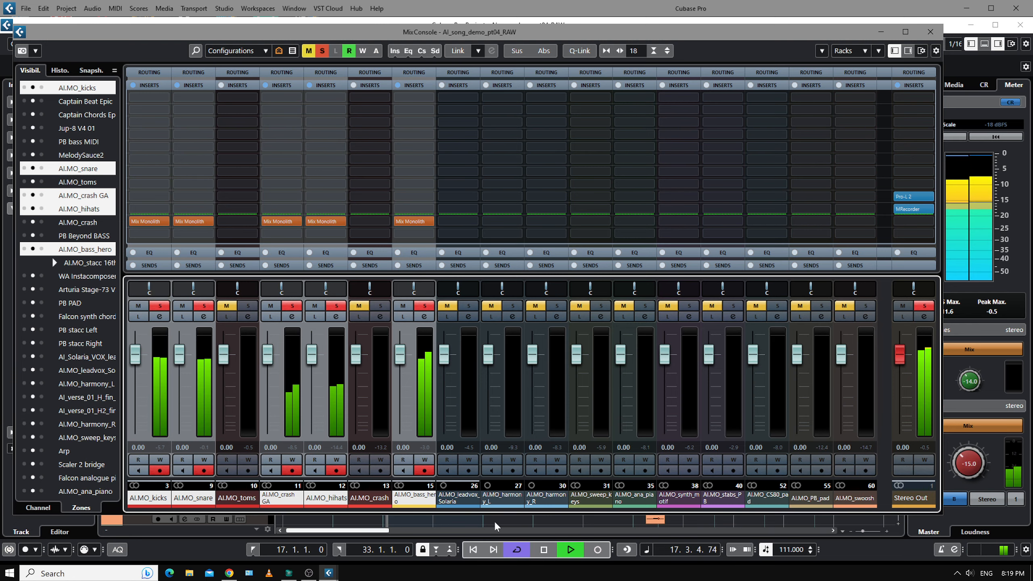
pyautogui.click(963, 456)
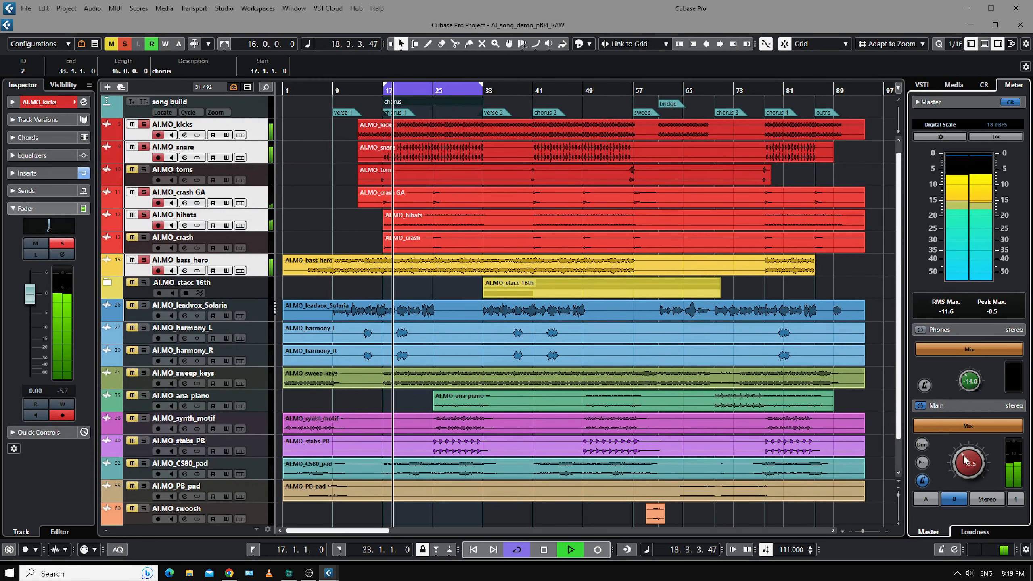
pyautogui.moveTo(962, 455); pyautogui.dragTo(962, 456)
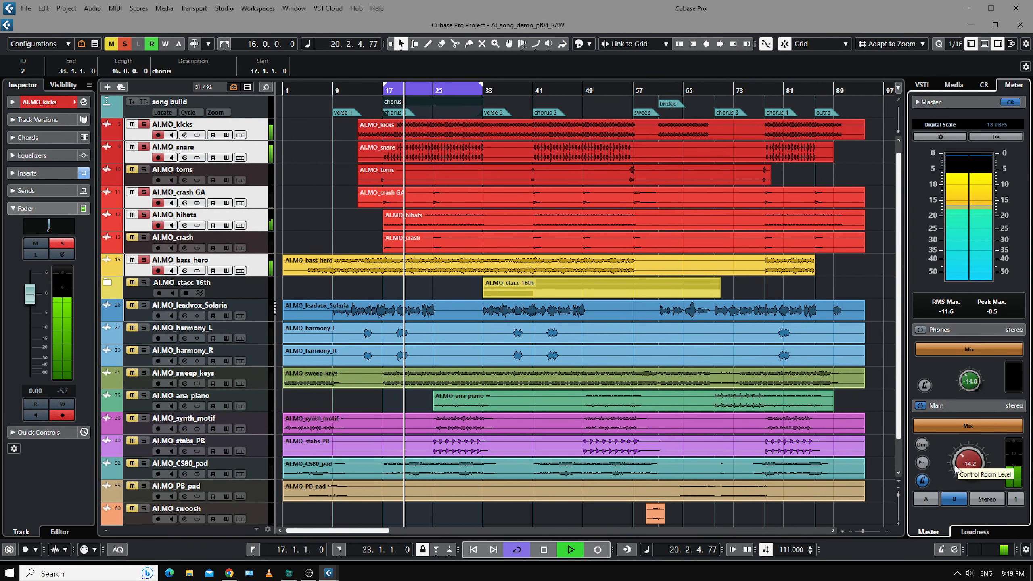
pyautogui.press('space')
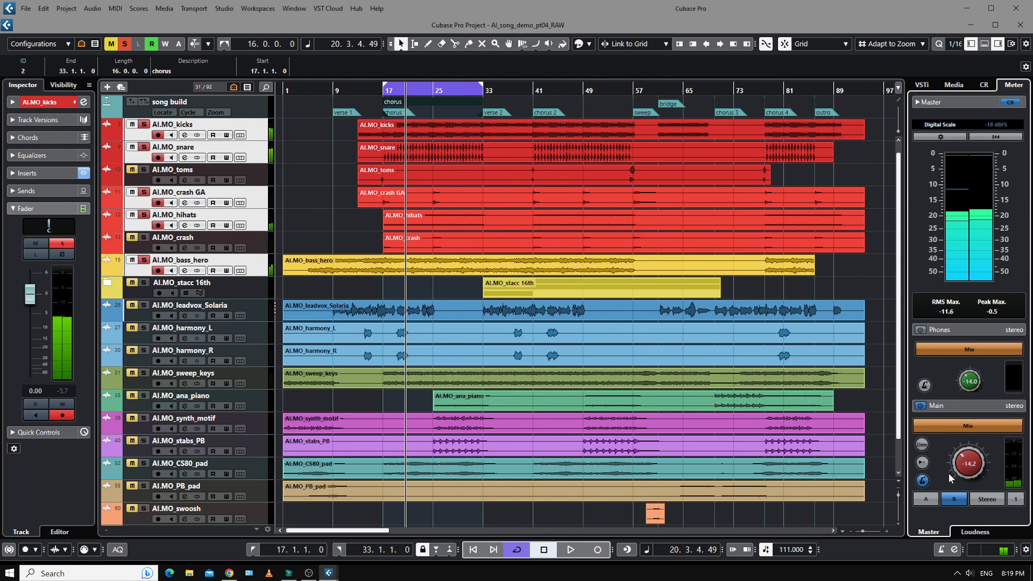
pyautogui.press('space')
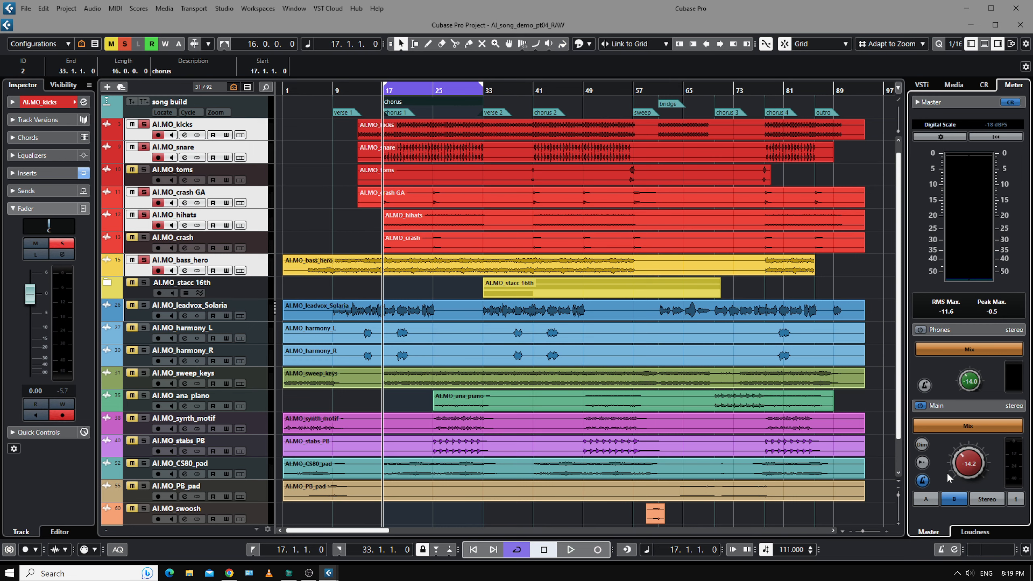
# - Reopen the MixConsole and load the Snare drum factory preset in Mix Monolith on the AI.MO_snare channel
pyautogui.press('F3')
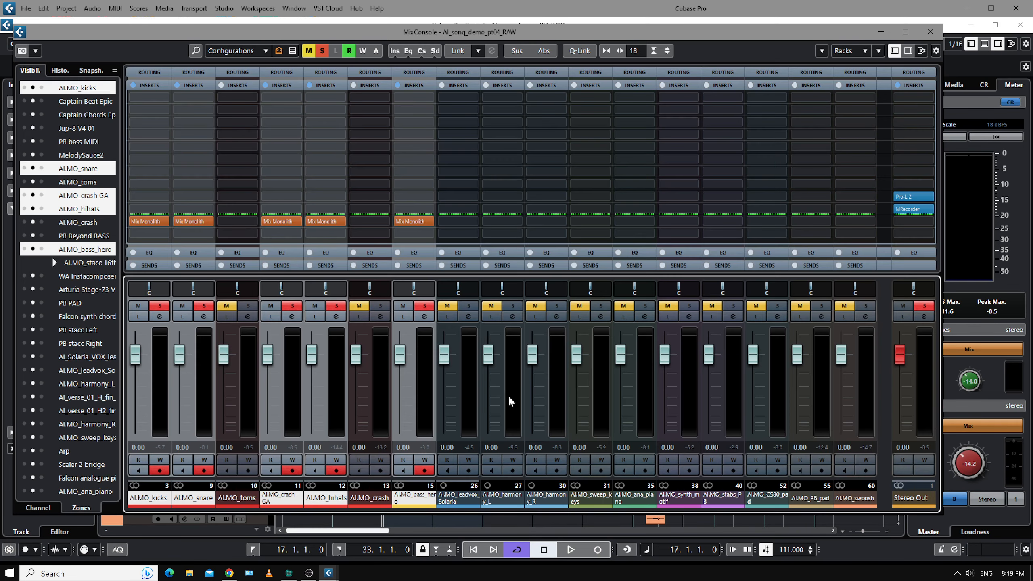
pyautogui.click(193, 221)
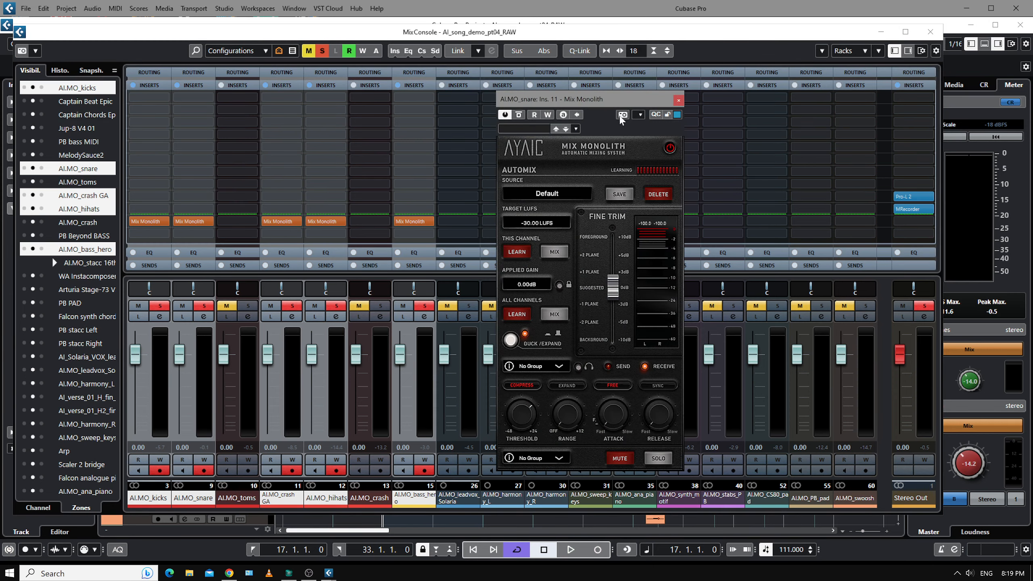
pyautogui.click(541, 195)
pyautogui.moveTo(558, 211)
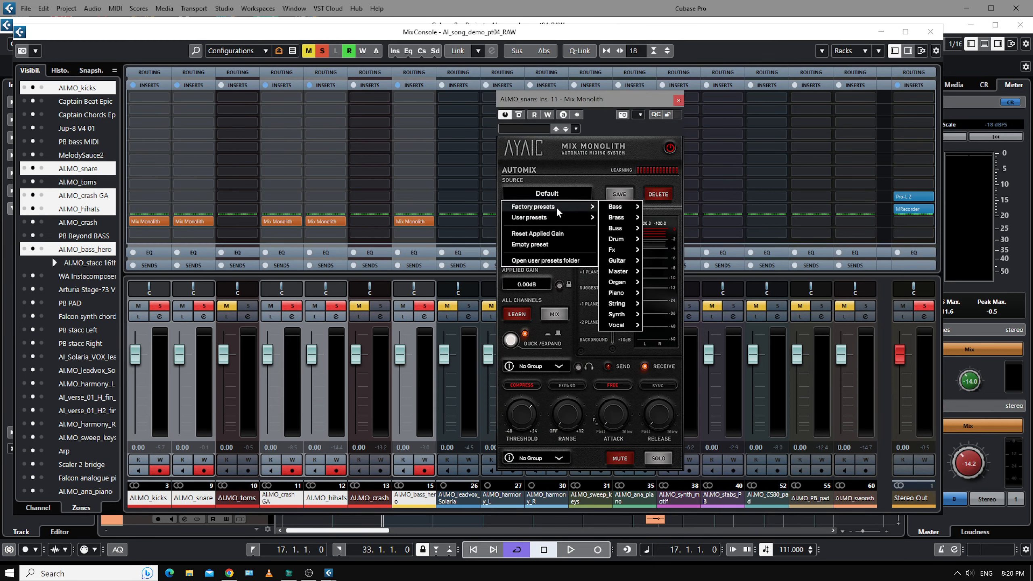
pyautogui.moveTo(616, 241)
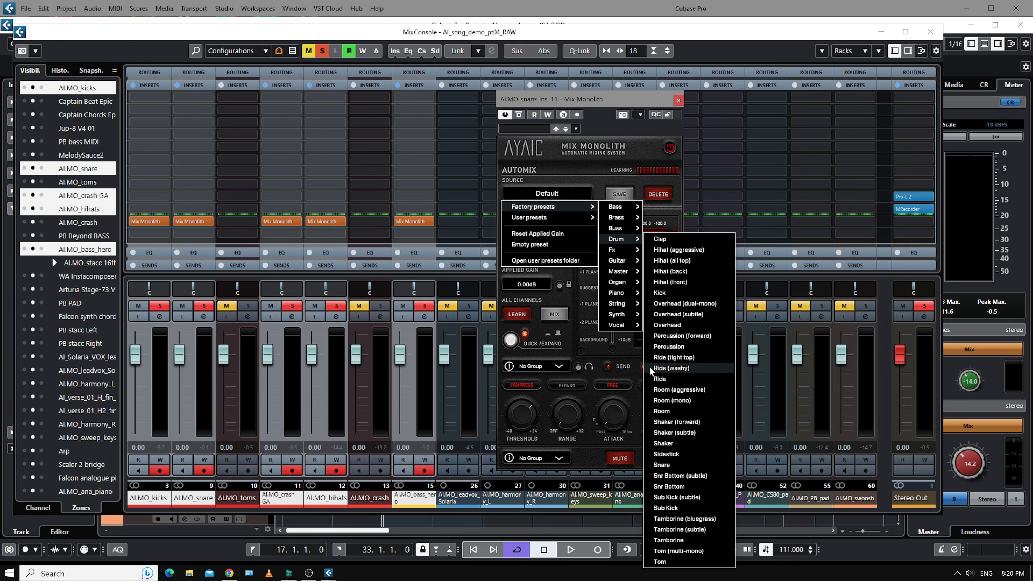
pyautogui.click(665, 466)
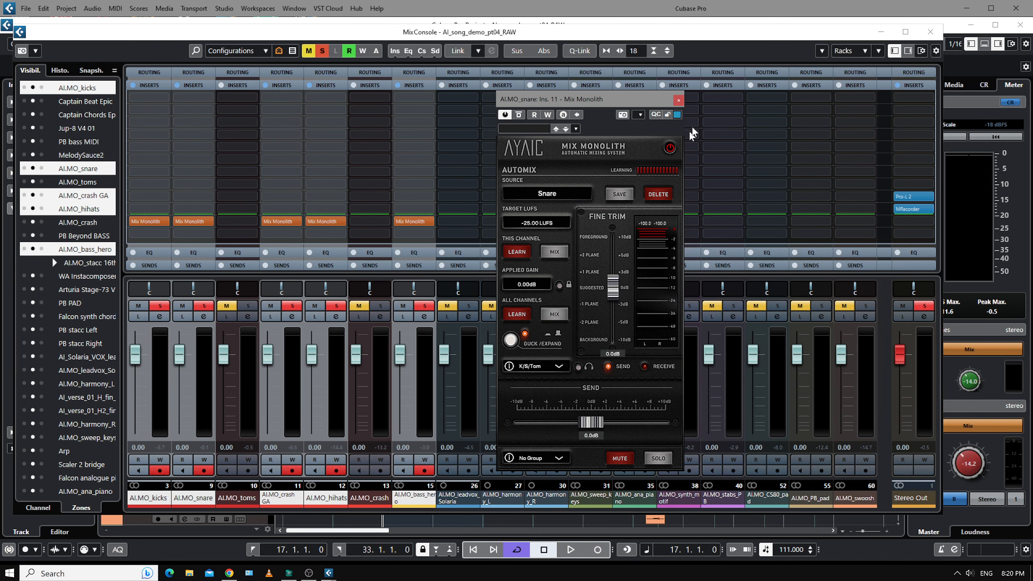
pyautogui.click(678, 100)
# - Load the Overhead drum factory preset in Mix Monolith on the AI.MO_crash GA channel and close its window
pyautogui.click(281, 221)
pyautogui.click(599, 198)
pyautogui.moveTo(610, 211)
pyautogui.moveTo(687, 244)
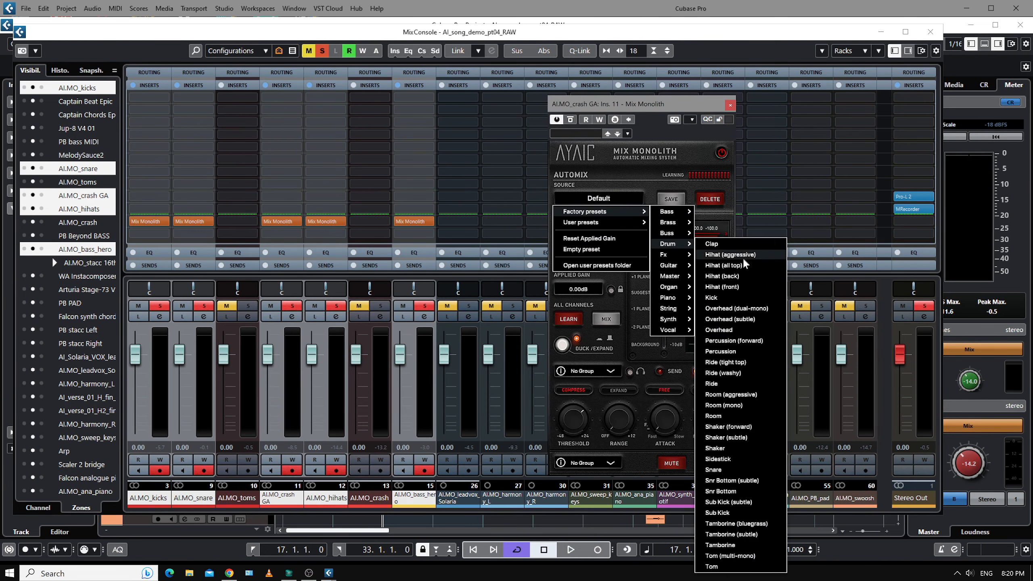
pyautogui.click(718, 330)
pyautogui.click(730, 105)
# - Load the Hihat (front) drum factory preset in Mix Monolith on the AI.MO_hihats channel and close its window
pyautogui.click(325, 221)
pyautogui.click(342, 223)
pyautogui.moveTo(359, 240)
pyautogui.moveTo(419, 269)
pyautogui.click(475, 288)
pyautogui.click(473, 131)
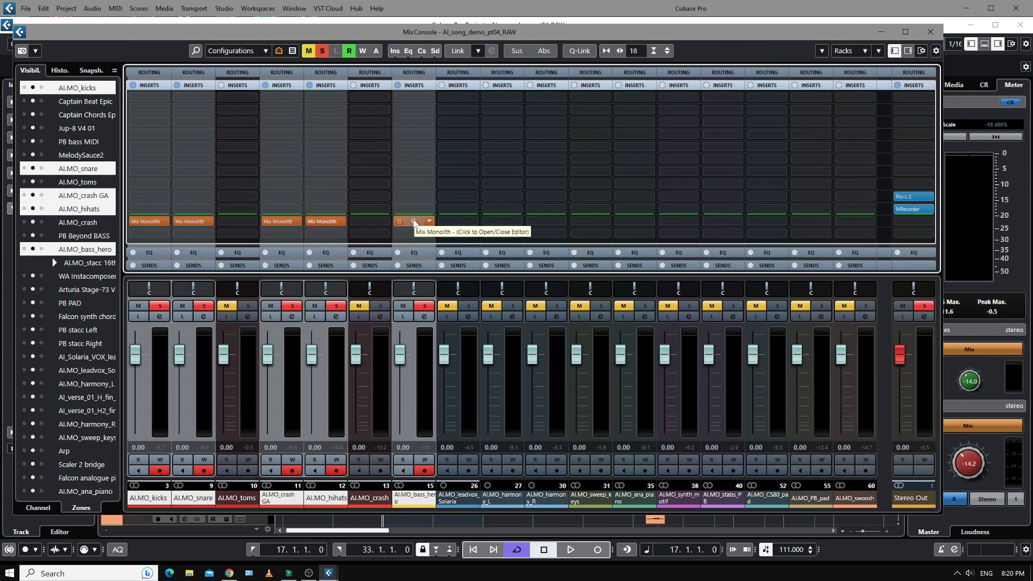
# - Load the Synth Bass factory preset in Mix Monolith on AI.MO_bass_hero and place its window at the far end of the mixer
pyautogui.click(413, 221)
pyautogui.click(785, 198)
pyautogui.moveTo(783, 210)
pyautogui.moveTo(859, 211)
pyautogui.click(906, 233)
pyautogui.moveTo(833, 104); pyautogui.dragTo(885, 100)
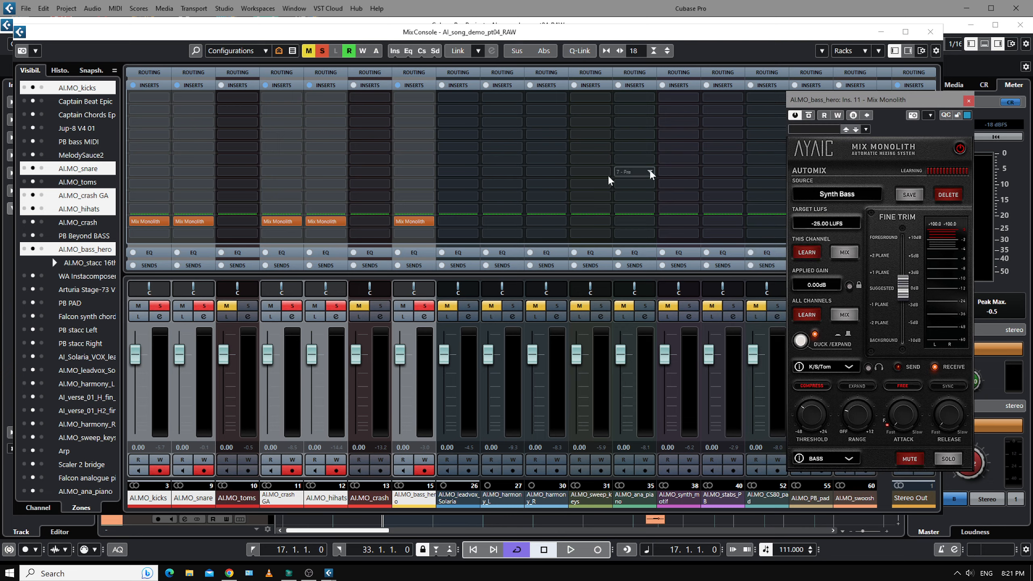
# - Open the Mix Monolith windows of hihats, crash GA, snare and kicks and arrange all five side by side
pyautogui.click(324, 221)
pyautogui.moveTo(408, 128); pyautogui.dragTo(716, 103)
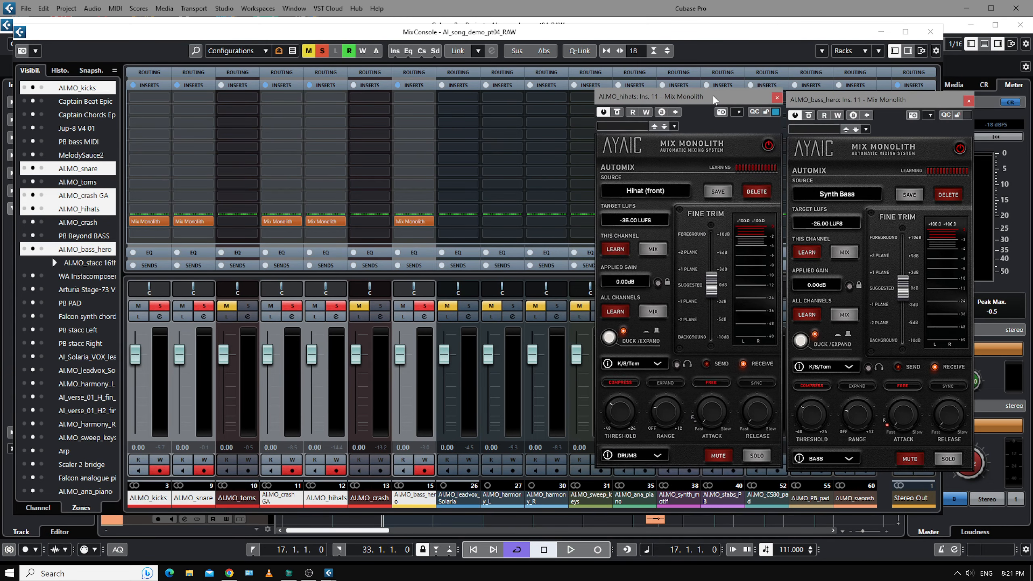
pyautogui.click(282, 222)
pyautogui.moveTo(599, 105); pyautogui.dragTo(459, 100)
pyautogui.click(191, 224)
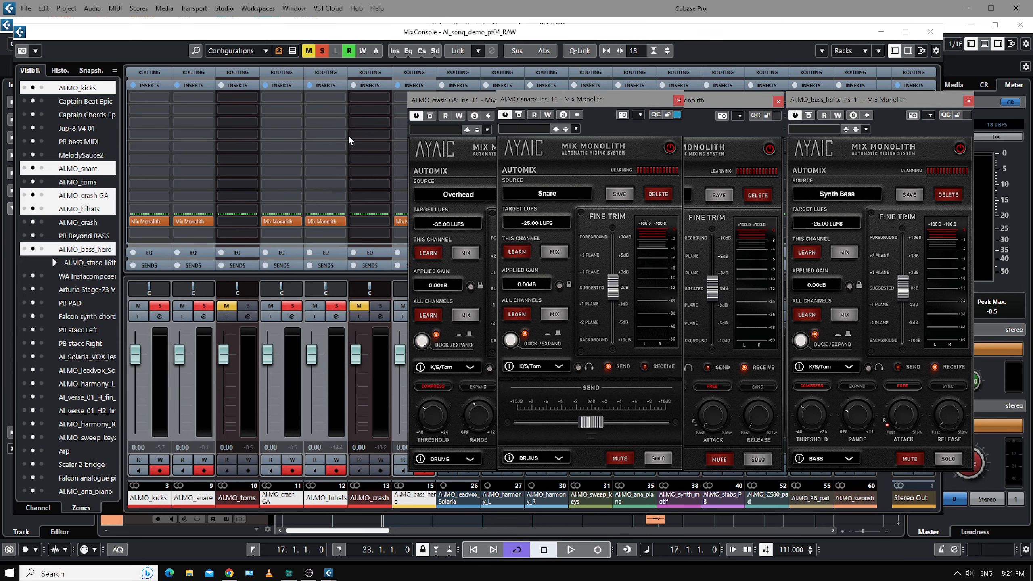
pyautogui.click(146, 221)
pyautogui.moveTo(532, 107); pyautogui.dragTo(116, 104)
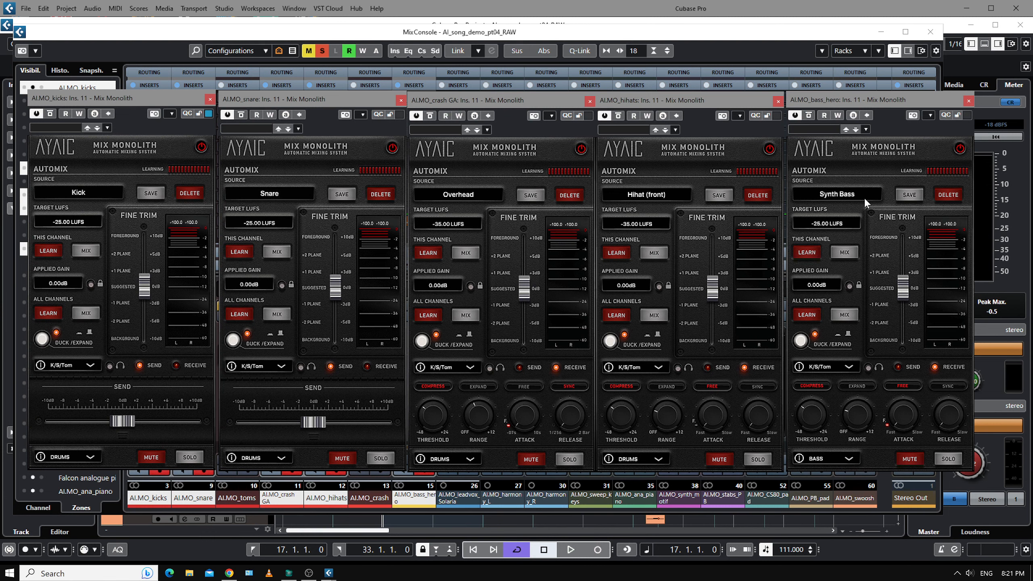
# - Play the chorus cycle and have Mix Monolith learn the levels of all channels, then end the learning
pyautogui.click(239, 514)
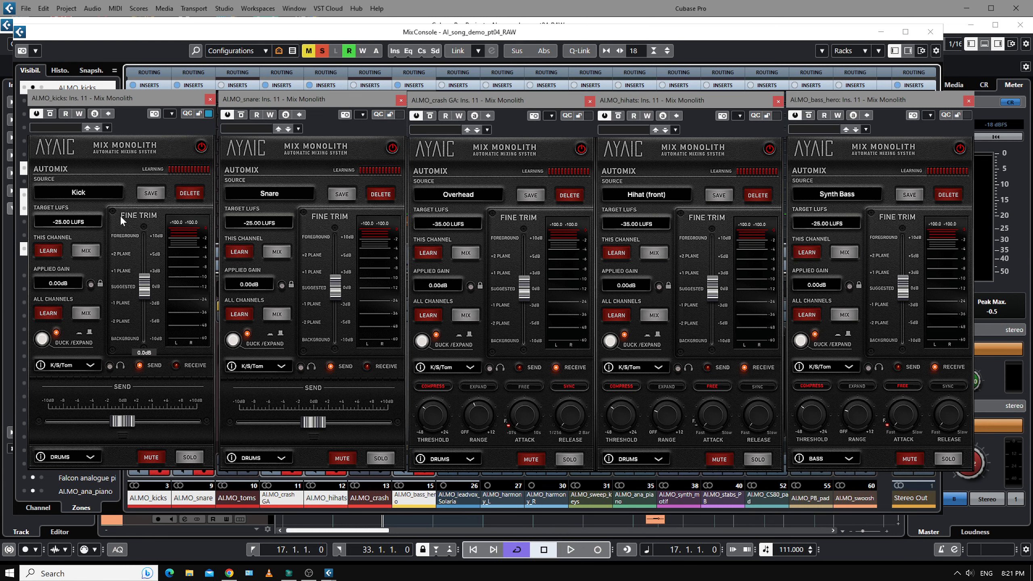
pyautogui.press('space')
pyautogui.click(46, 311)
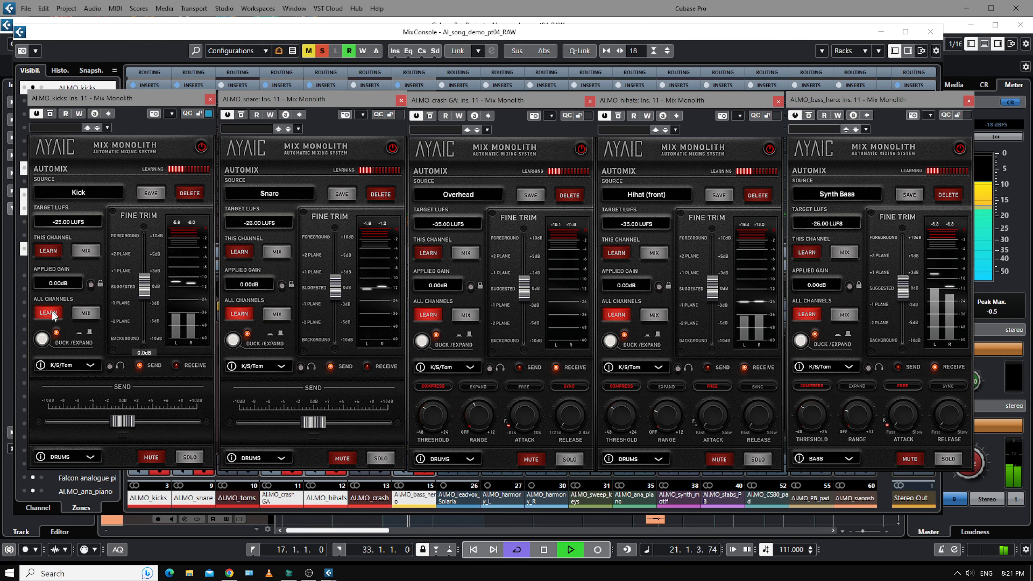
pyautogui.click(48, 312)
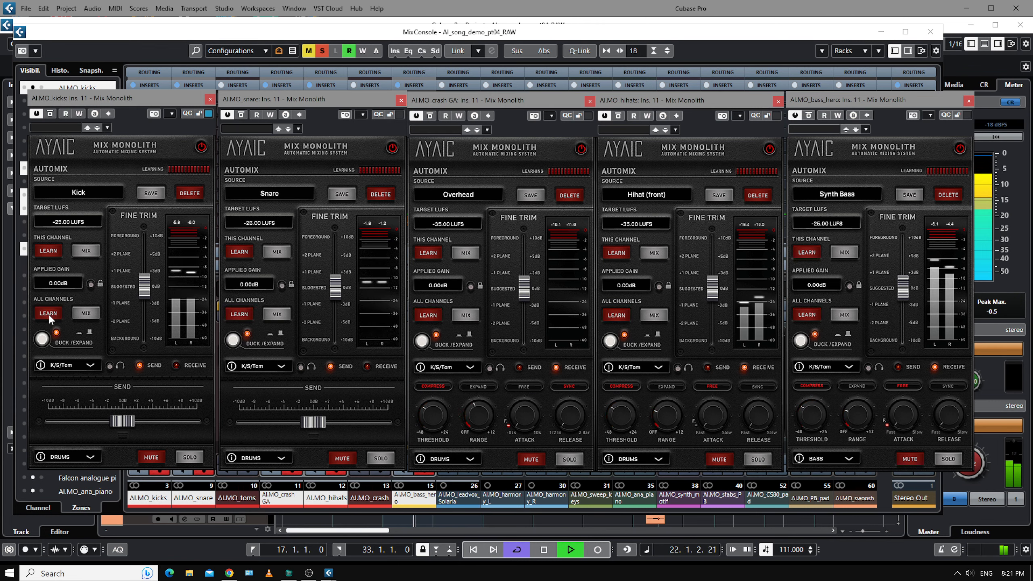
# - Apply the Mix Monolith automatic mix to all channels and toggle Duck/Expand on the AI.MO_crash GA instance
pyautogui.click(86, 313)
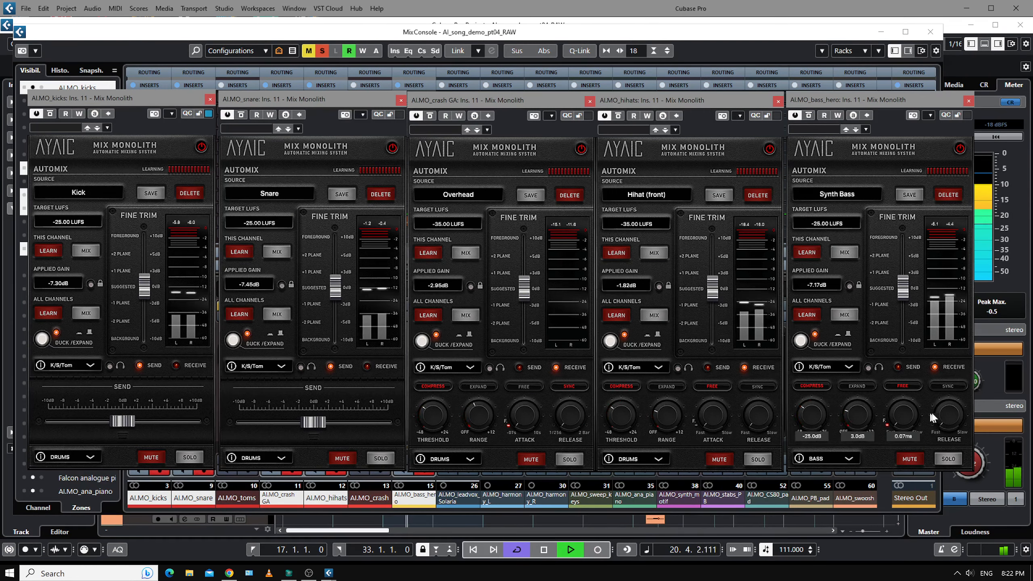
pyautogui.click(418, 343)
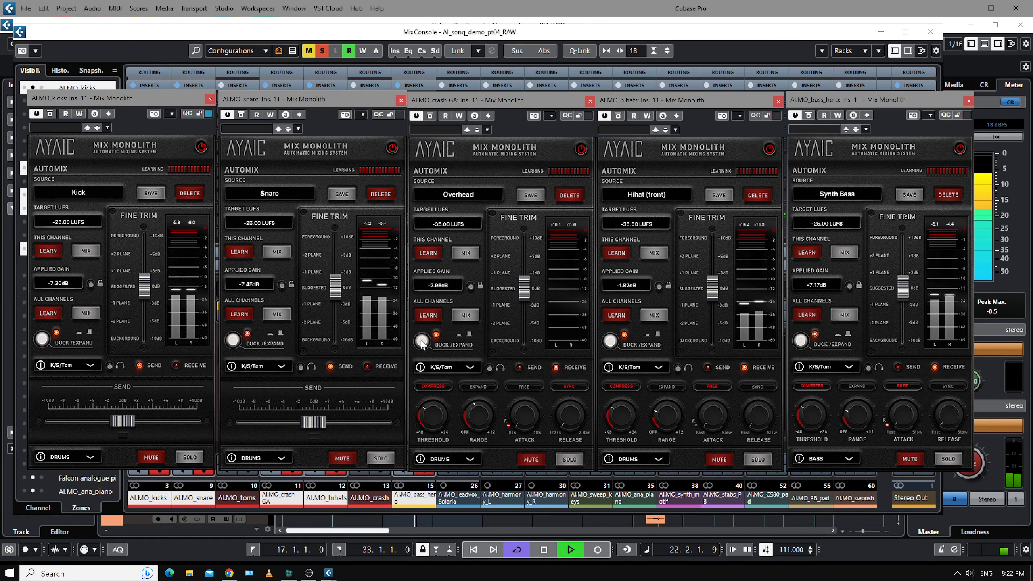
# - Toggle Duck/Expand in the Mix Monolith instance on AI.MO_hihats
pyautogui.click(610, 341)
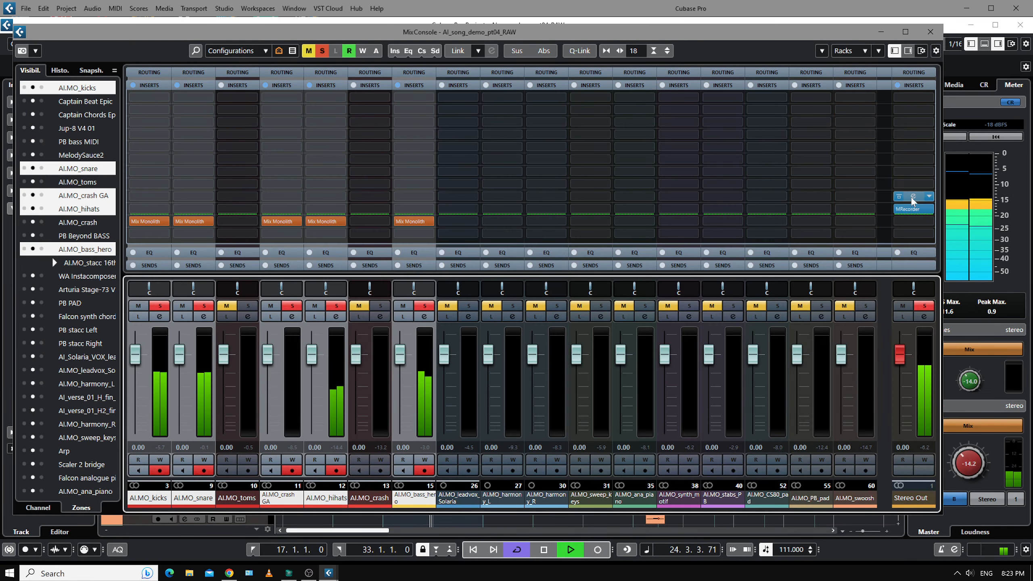
# - Audition the mix with the Stereo Out's Pro-L 2 limiter gain at +9.12 dB, and reset the gain to 0.00 dB
pyautogui.click(913, 197)
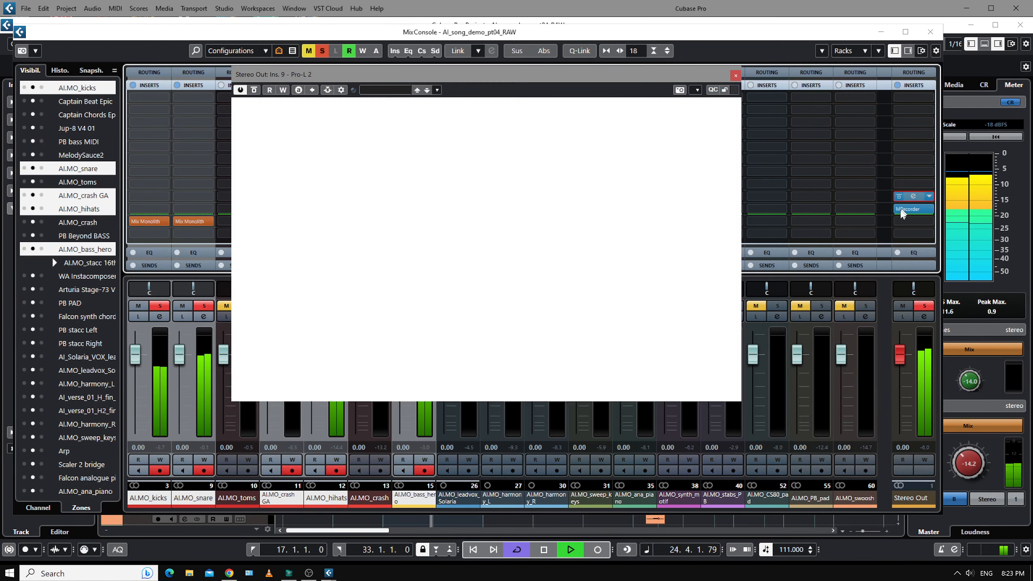
pyautogui.moveTo(264, 278); pyautogui.dragTo(264, 246)
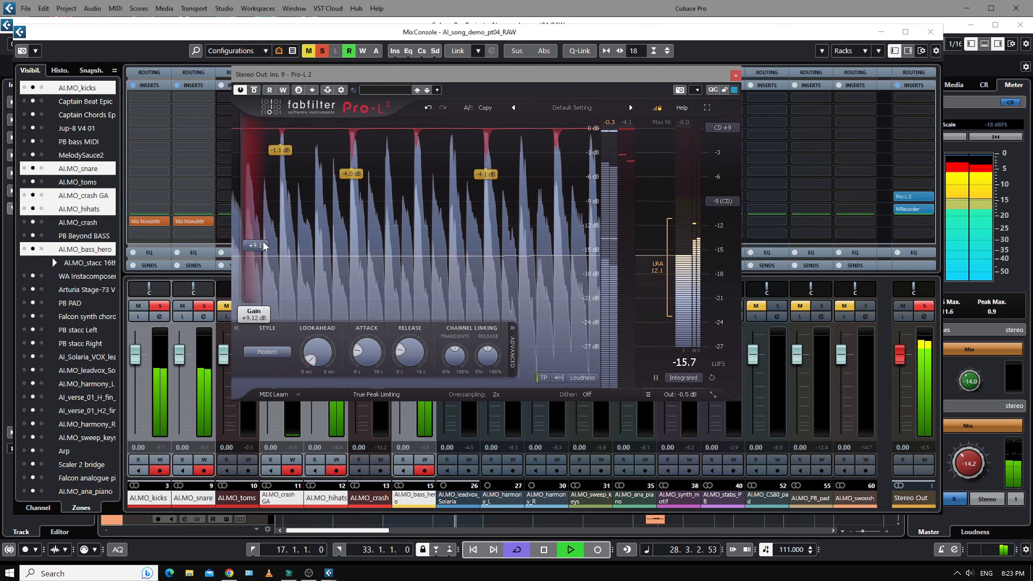
pyautogui.press('space')
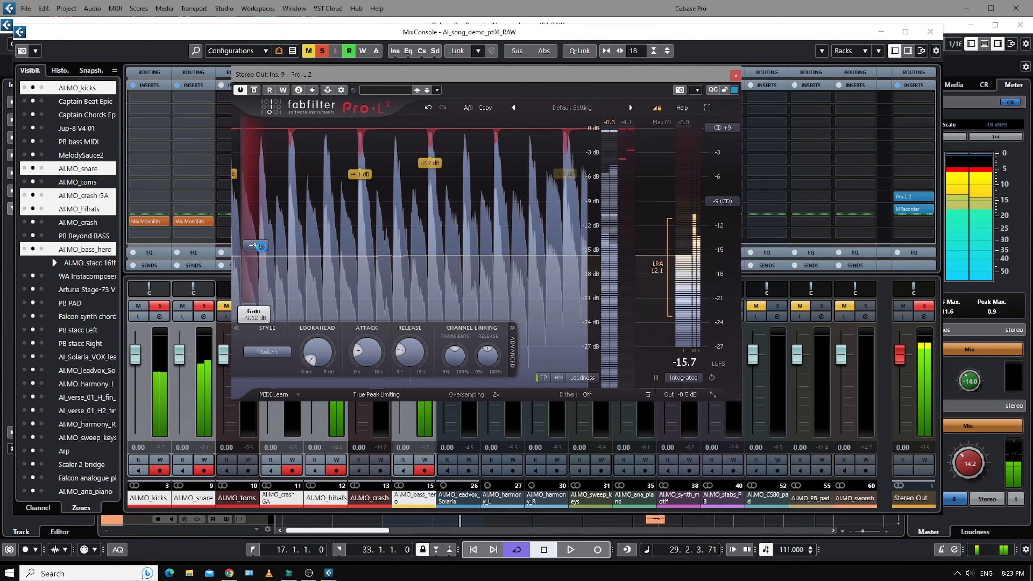
pyautogui.moveTo(261, 248); pyautogui.dragTo(261, 250)
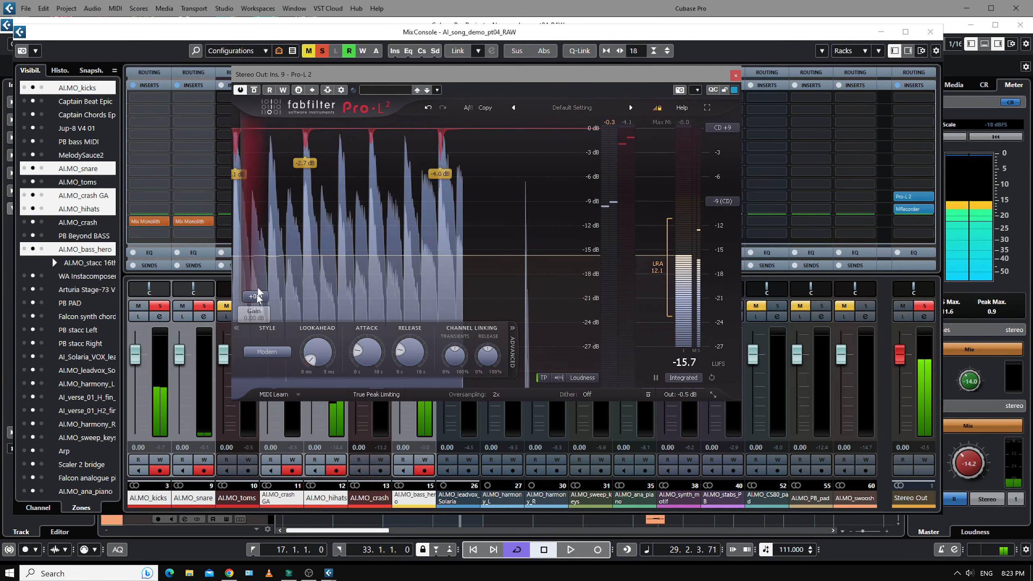
pyautogui.click(735, 76)
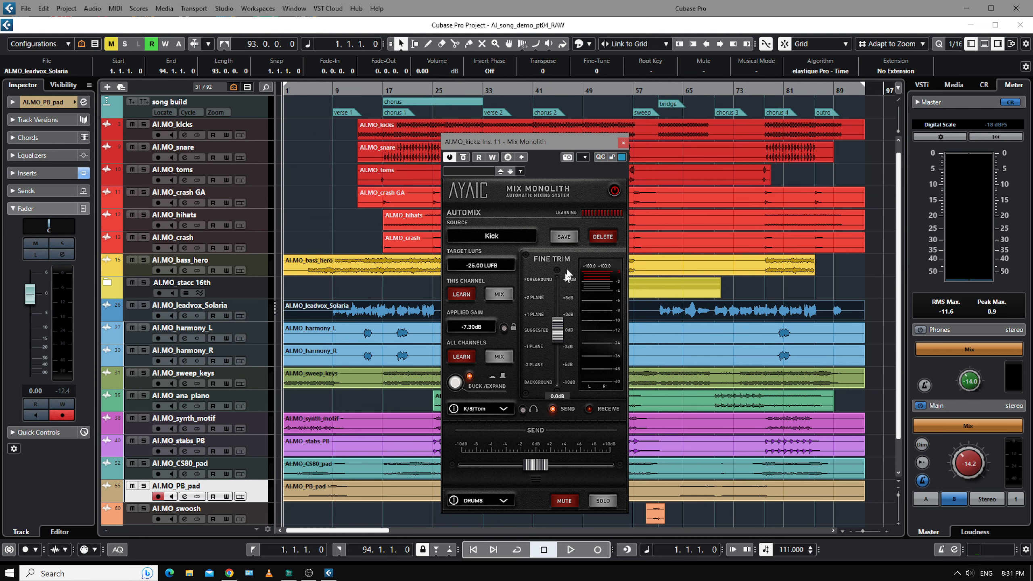
# - Play the song from the start while Mix Monolith learns the levels of all channels, and stop near the end
pyautogui.click(570, 549)
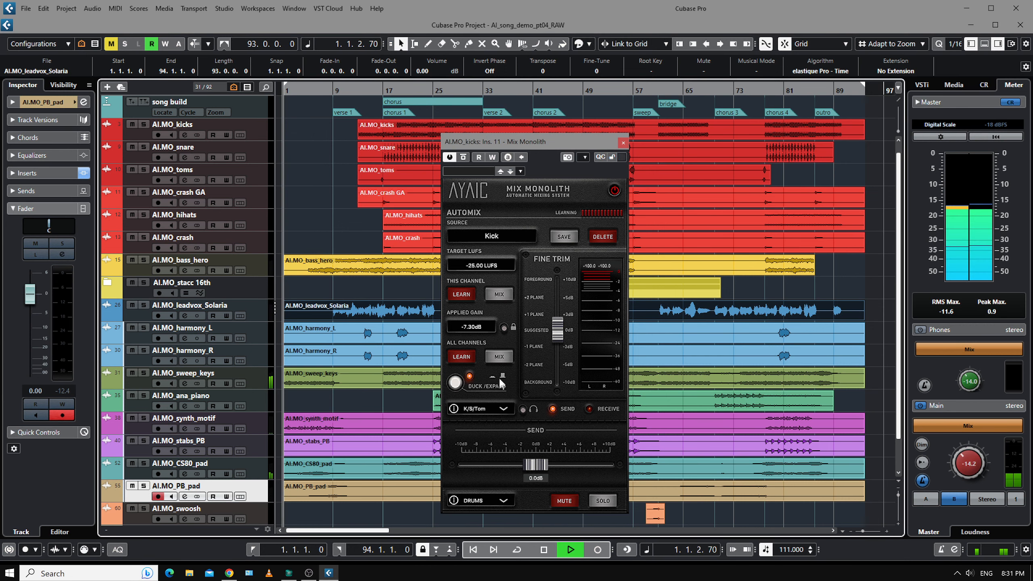
pyautogui.click(461, 356)
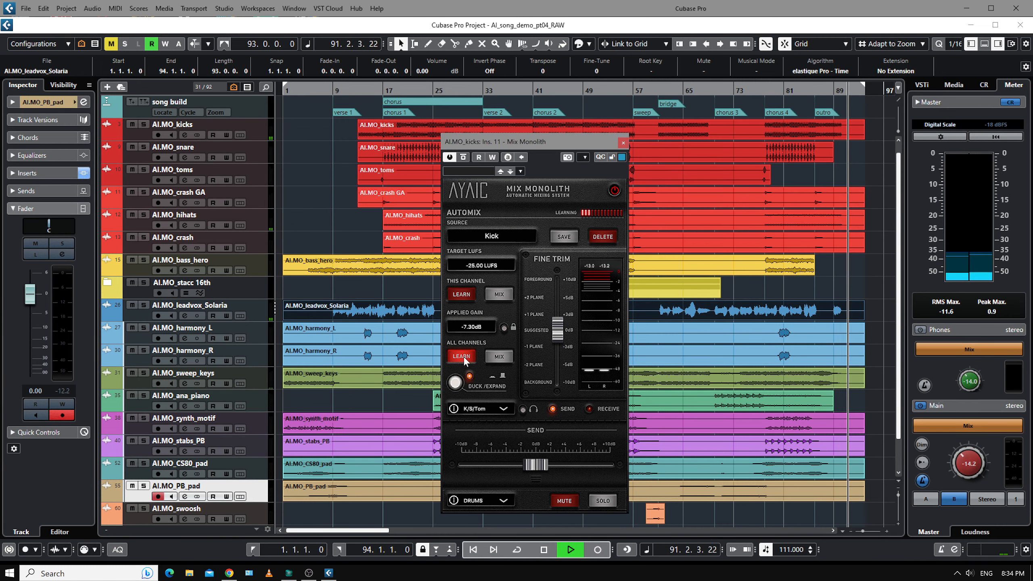
pyautogui.press('space')
# - Set the locators to the chorus marker and play the chorus from bar 17 for comparison
pyautogui.click(401, 106)
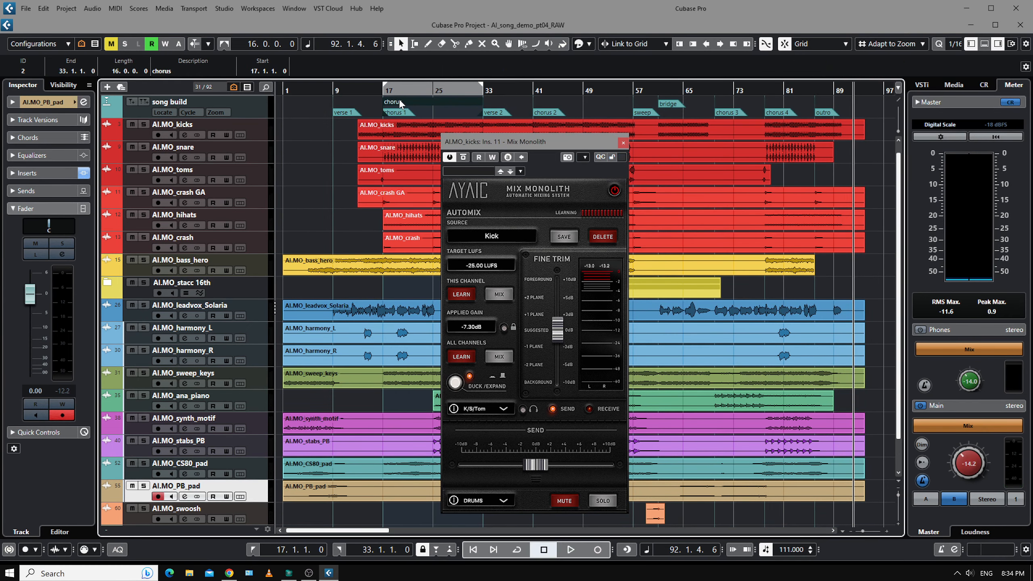
pyautogui.press('l')
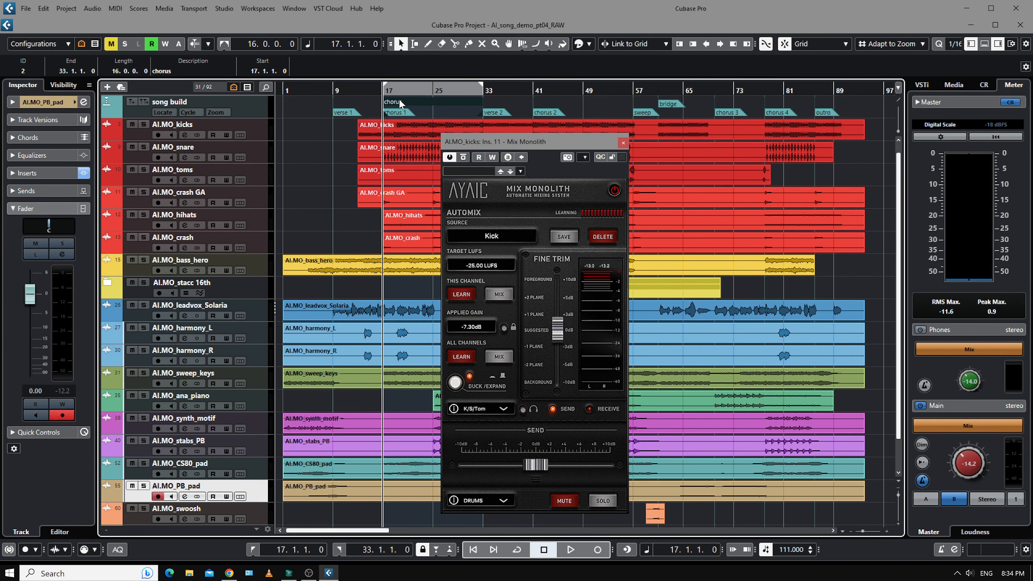
pyautogui.click(398, 263)
pyautogui.press('space')
pyautogui.click(353, 253)
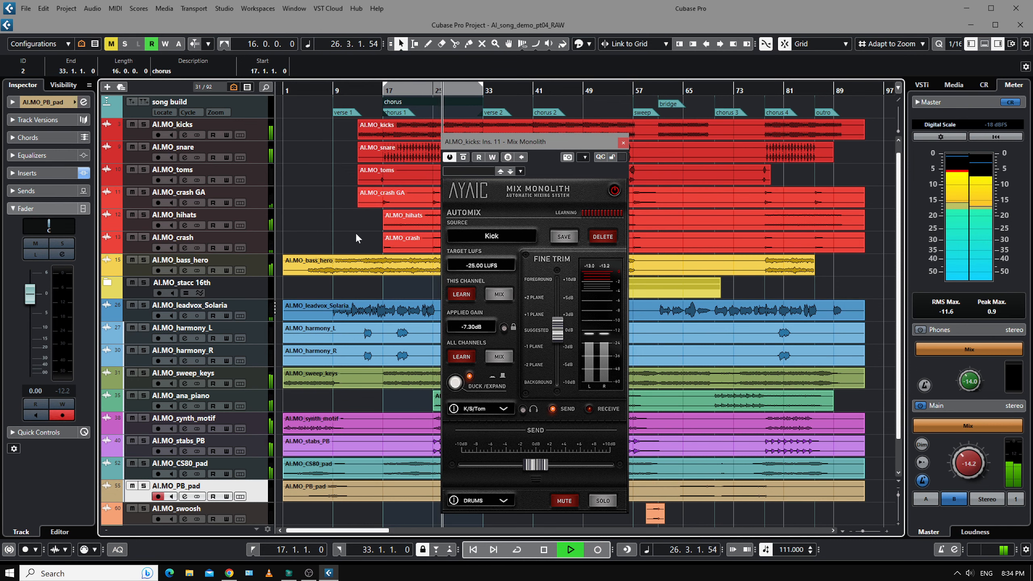
pyautogui.press('space')
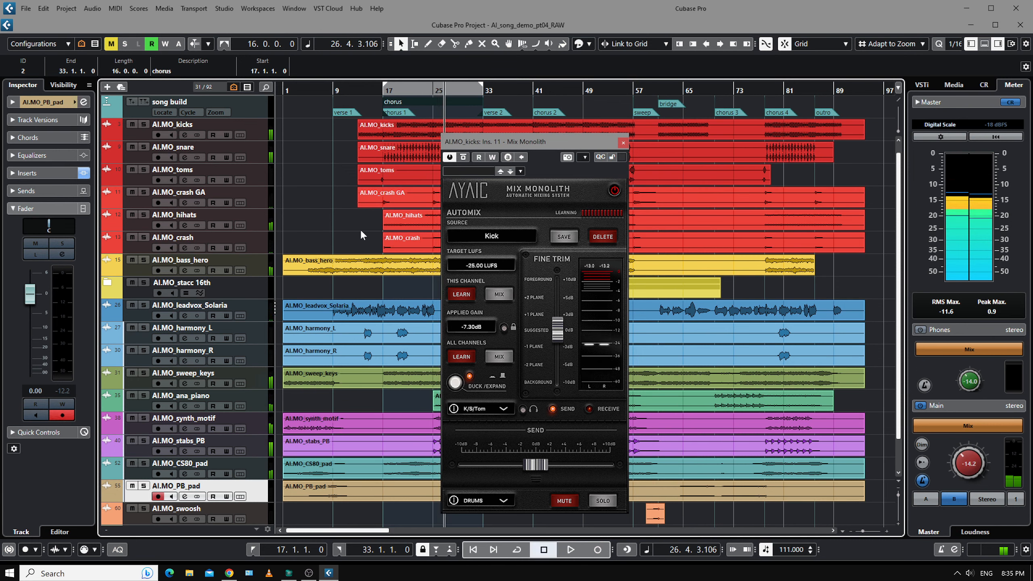
# - Return to the start of the chorus, apply the Mix Monolith mix to all channels and play the chorus
pyautogui.press('KP_1')
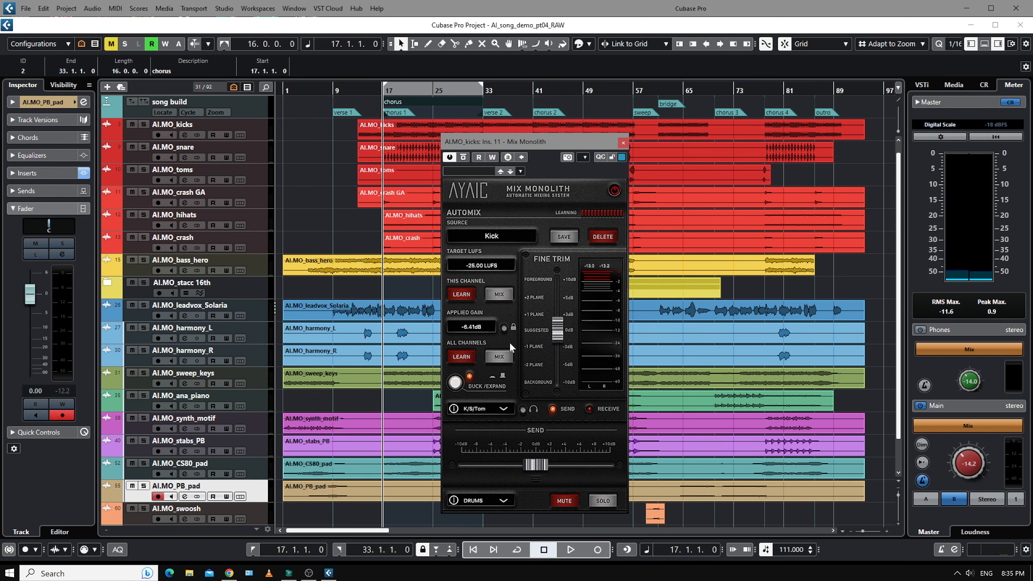
pyautogui.click(571, 551)
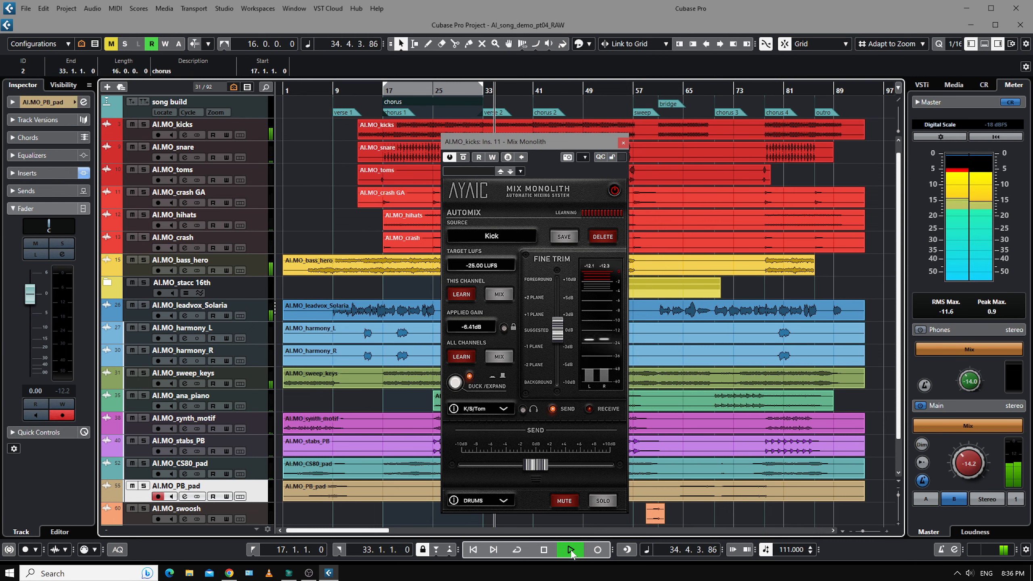
pyautogui.click(571, 550)
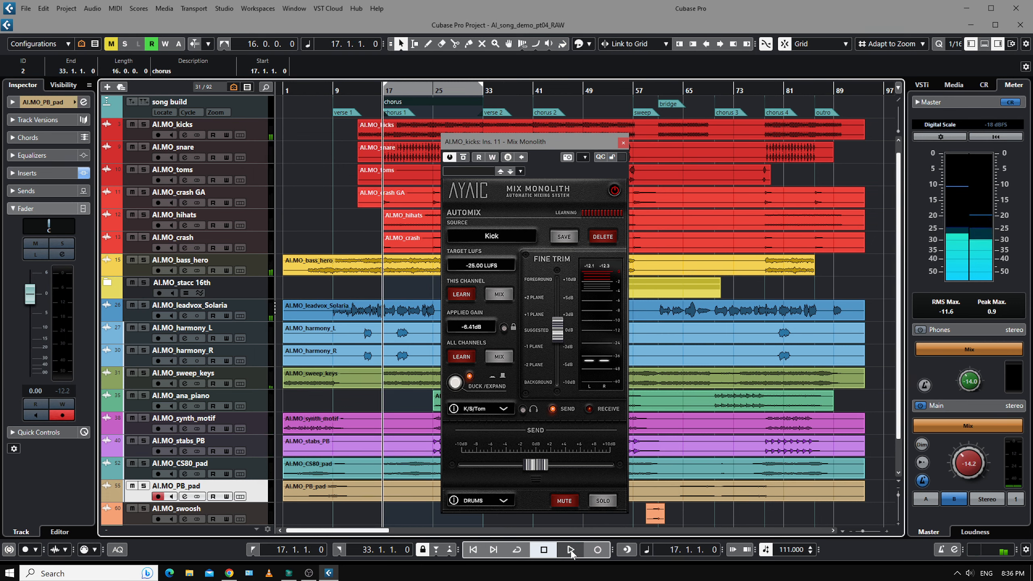
# - Close the AI.MO_kicks Mix Monolith window and look over the channels and their inserts in the MixConsole
pyautogui.click(424, 427)
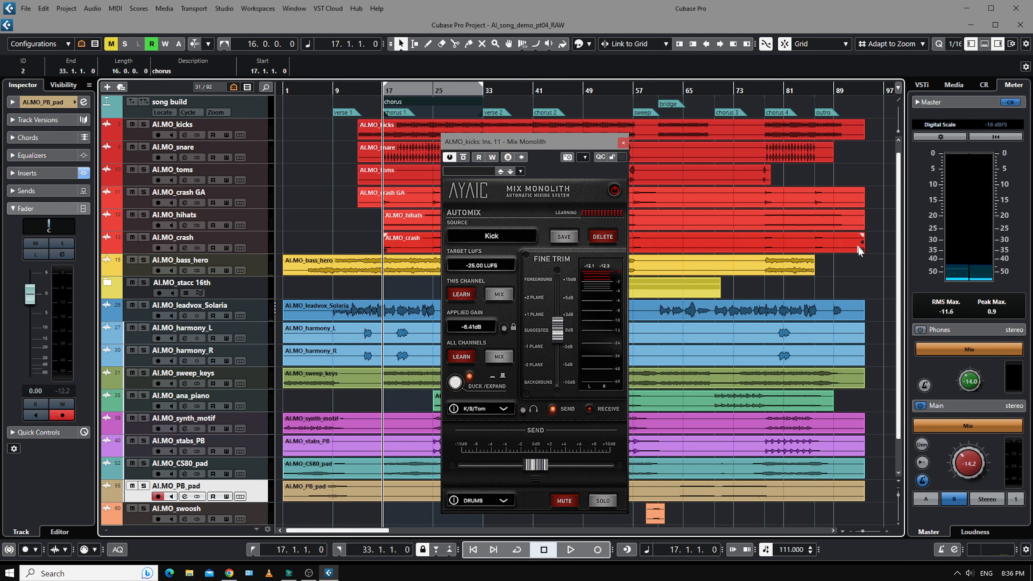
pyautogui.moveTo(899, 230)
pyautogui.mouseDown()
pyautogui.moveTo(899, 256)
pyautogui.moveTo(899, 239)
pyautogui.mouseUp()
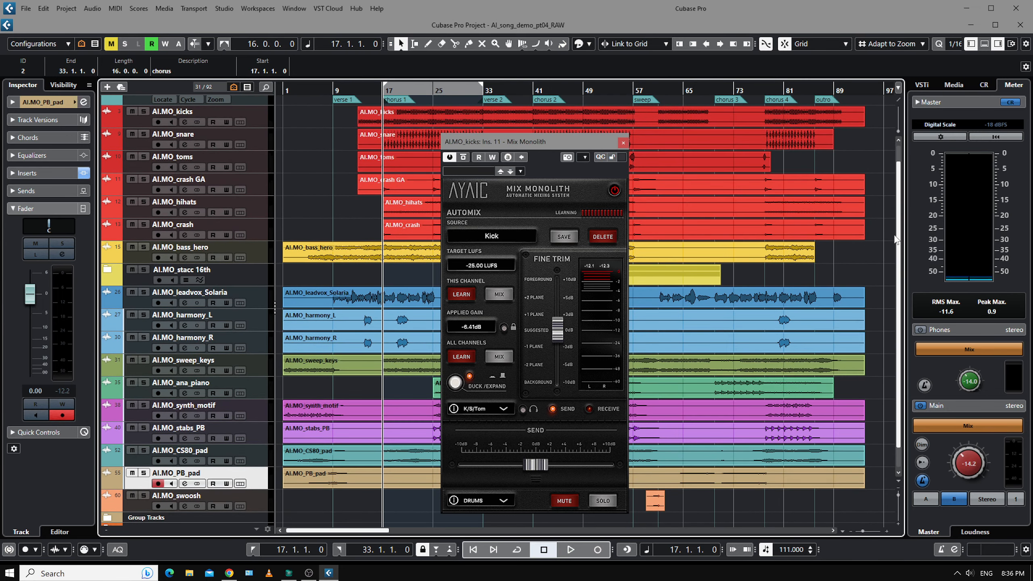
pyautogui.click(623, 142)
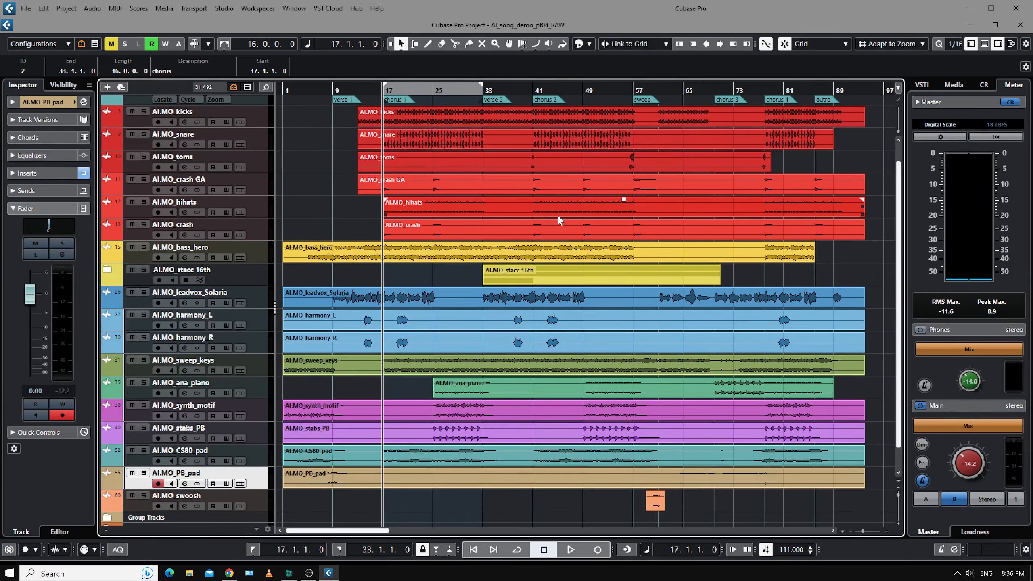
pyautogui.press('F3')
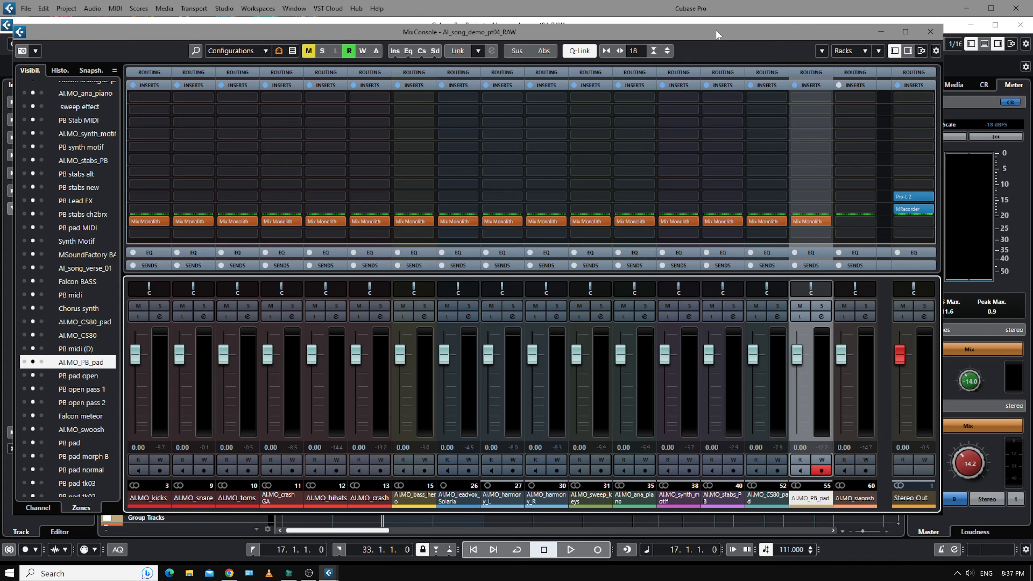
pyautogui.click(930, 32)
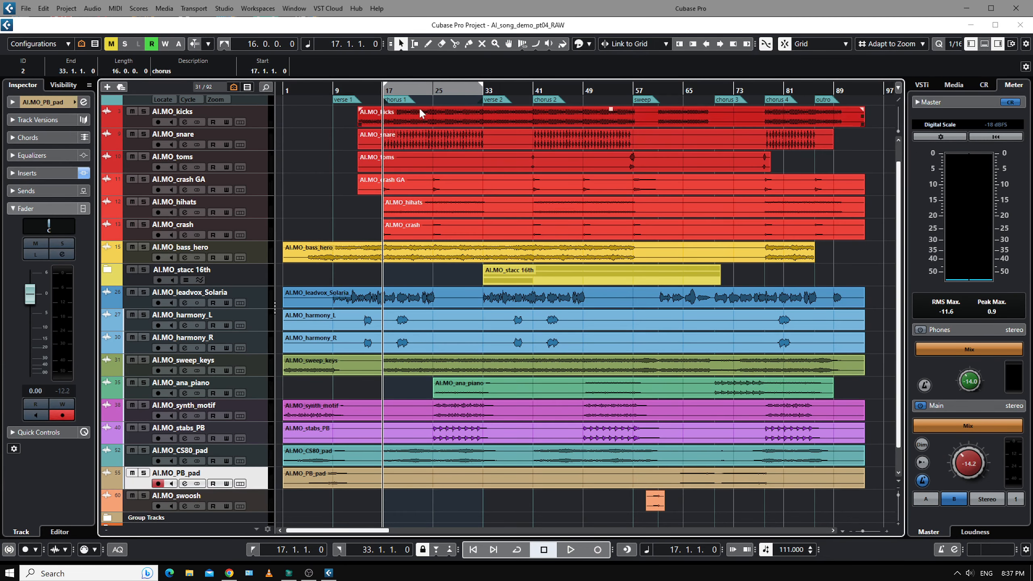
# - Audition the second half of the chorus, set the left locator to bar 25 and move the playhead there
pyautogui.press('space')
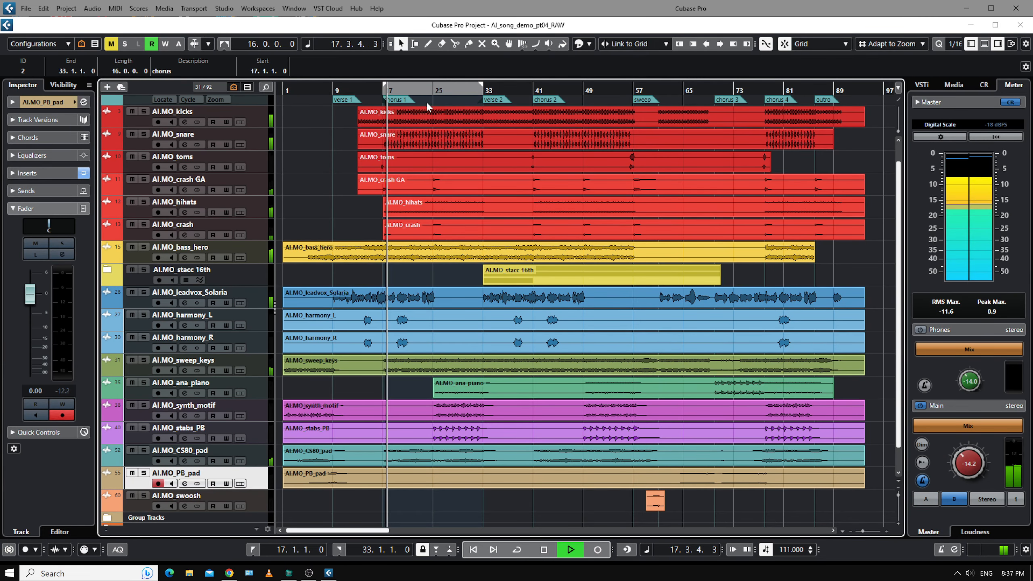
pyautogui.click(426, 96)
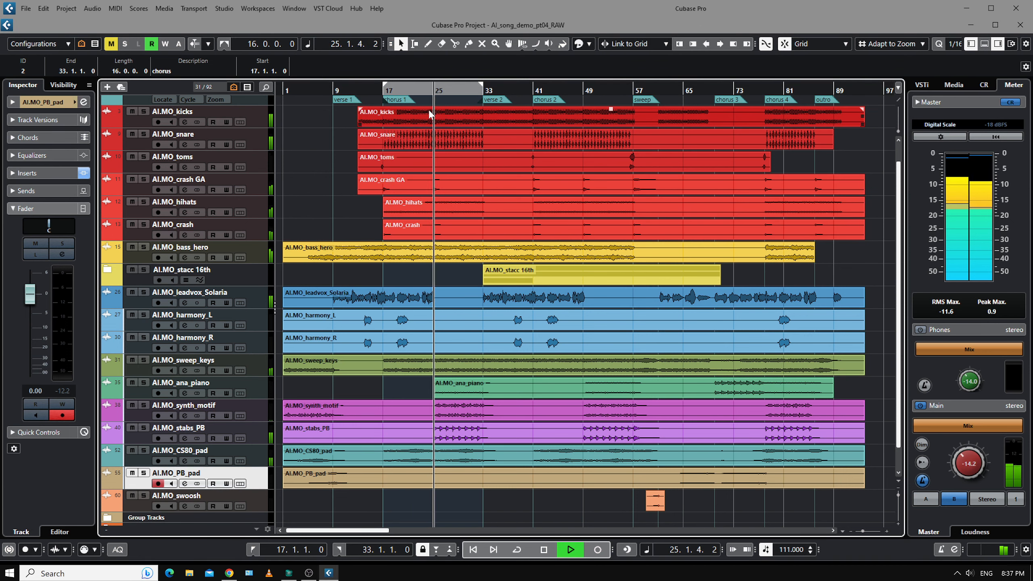
pyautogui.press('space')
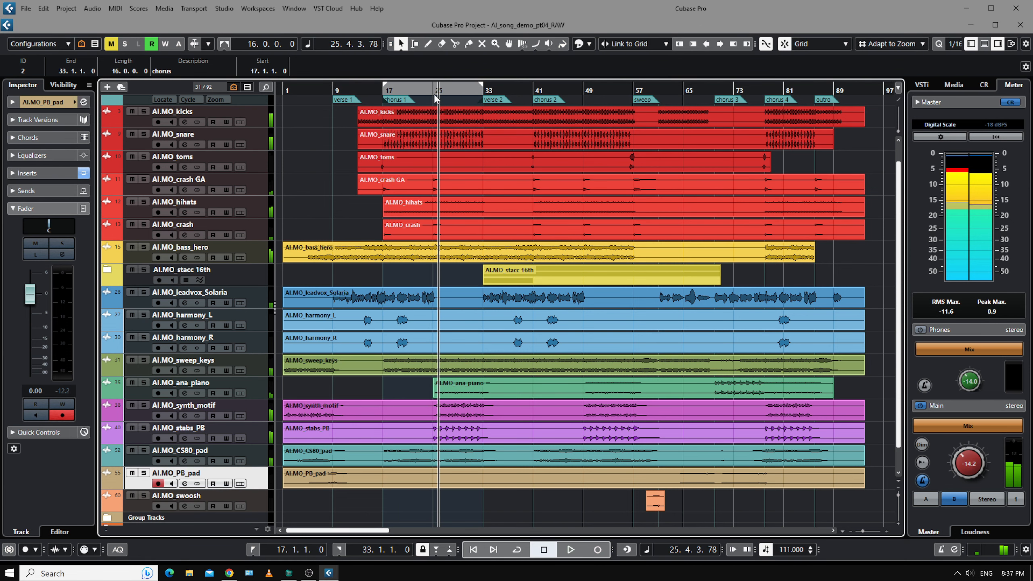
pyautogui.keyDown('ctrl'); pyautogui.click(434, 89); pyautogui.keyUp('ctrl')
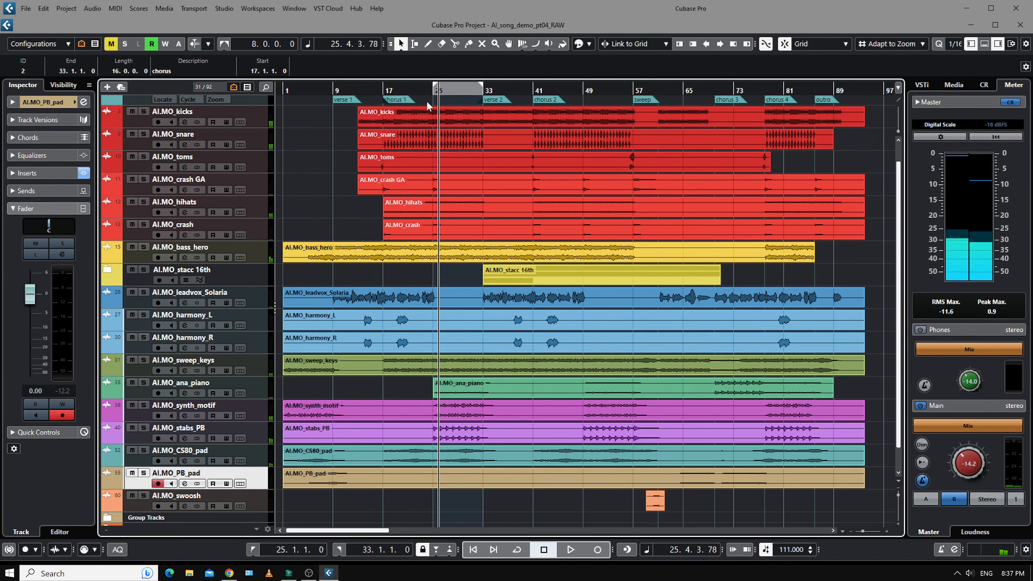
pyautogui.press('KP_1')
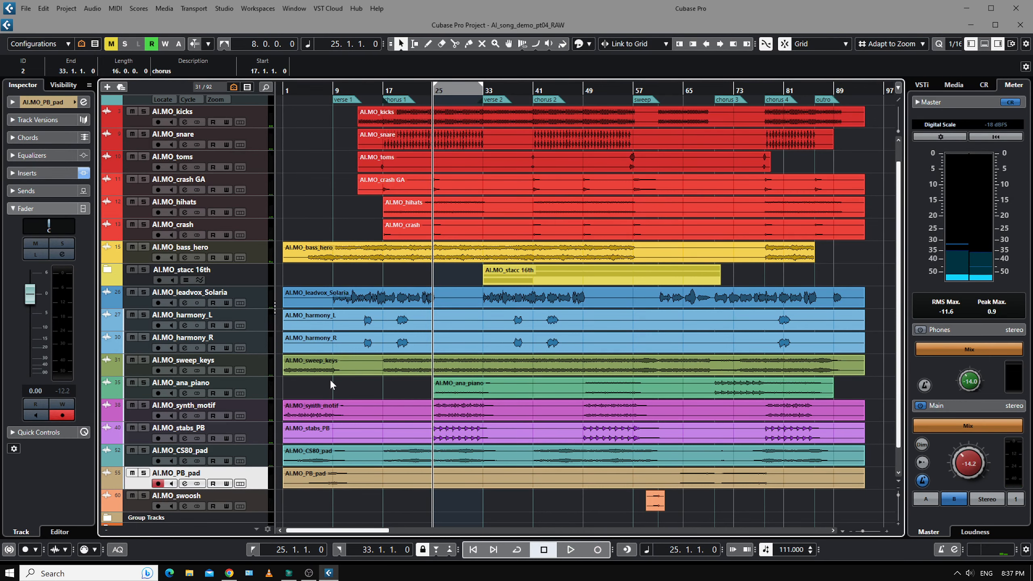
# - Raise the Mix Monolith Fine Trim on AI.MO_synth_motif to 3.0 dB while the section plays
pyautogui.press('F3')
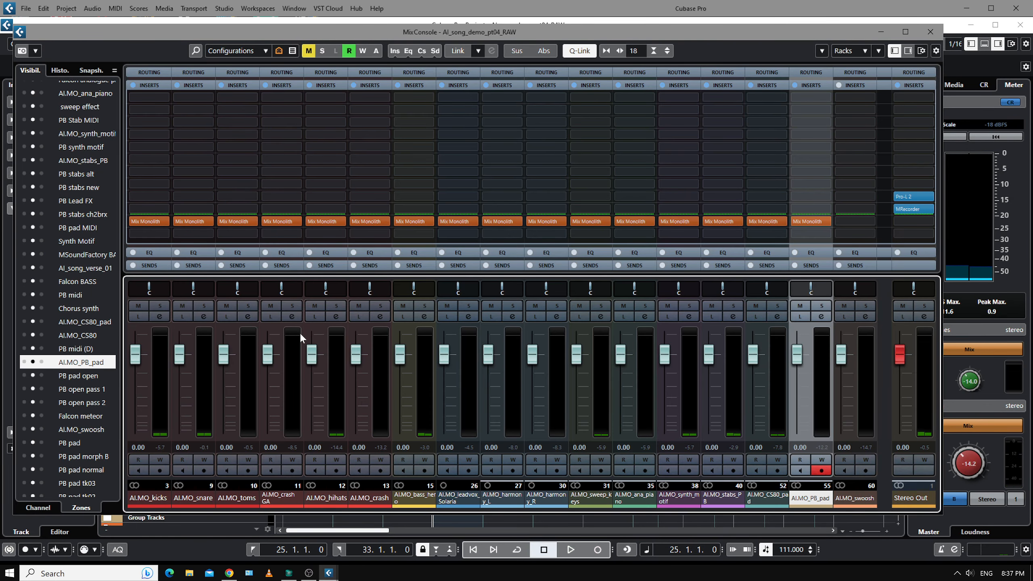
pyautogui.click(677, 221)
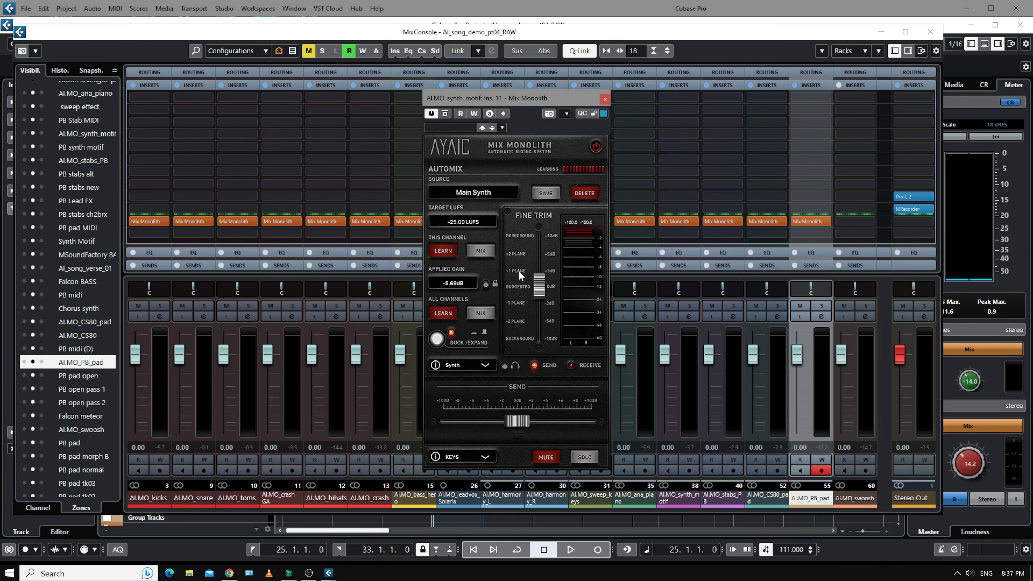
pyautogui.press('space')
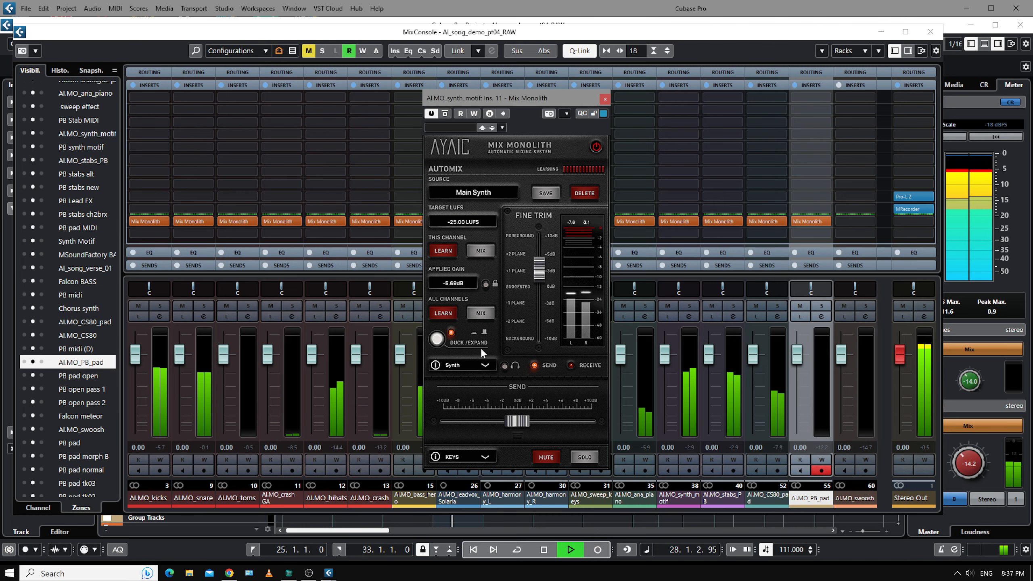
pyautogui.click(605, 99)
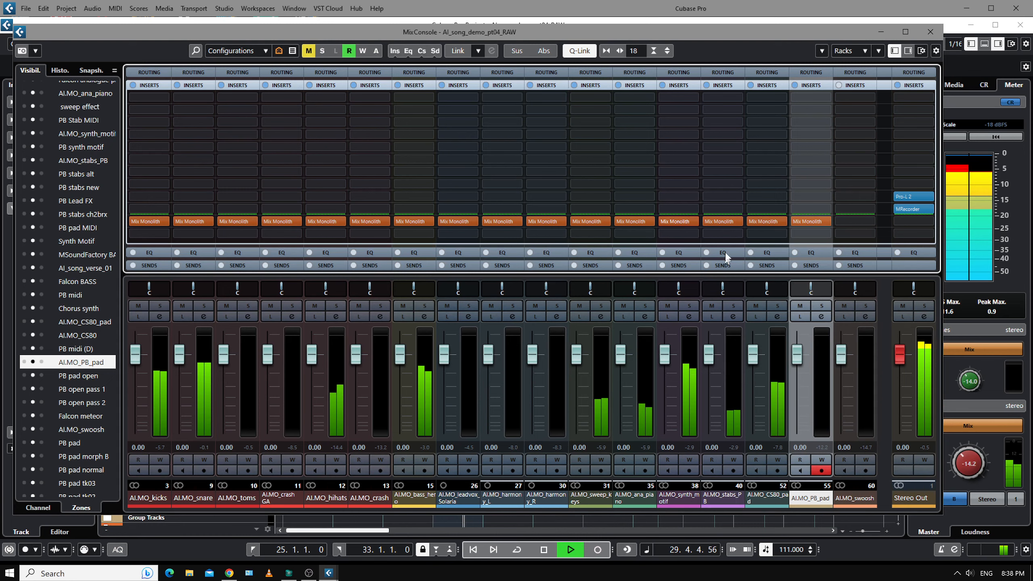
# - Raise the Mix Monolith Fine Trim on AI.MO_stabs_PB to about +2 Plane
pyautogui.click(721, 222)
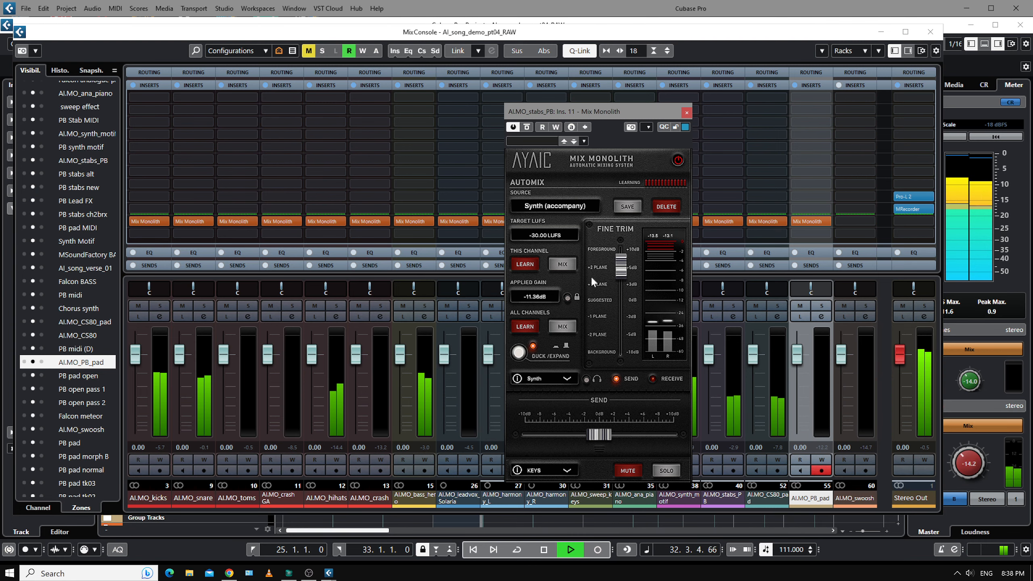
pyautogui.click(686, 112)
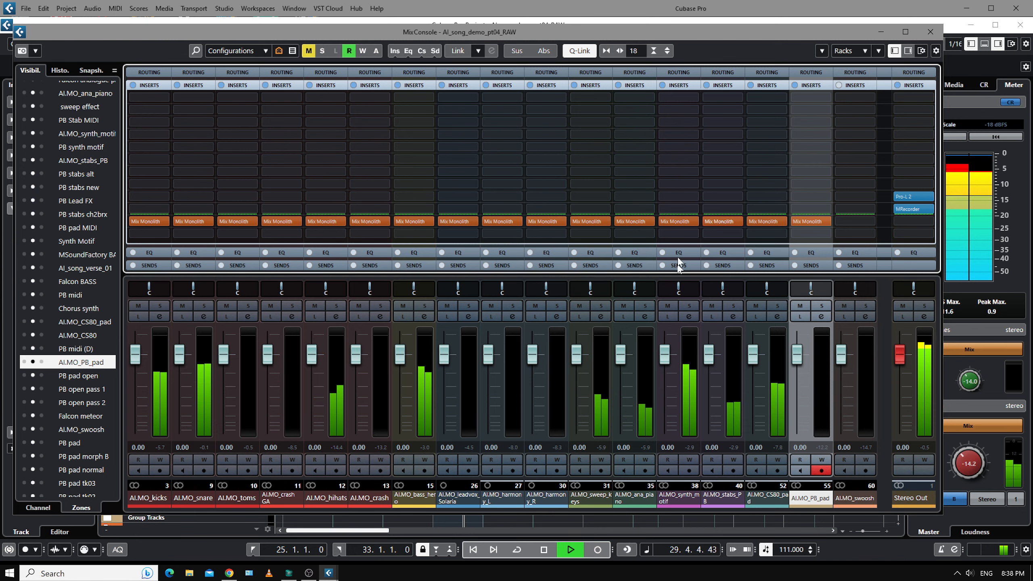
# - Reset the Fine Trim on AI.MO_synth_motif to Suggested (0.0 dB) and nudge it slightly upwards
pyautogui.click(678, 222)
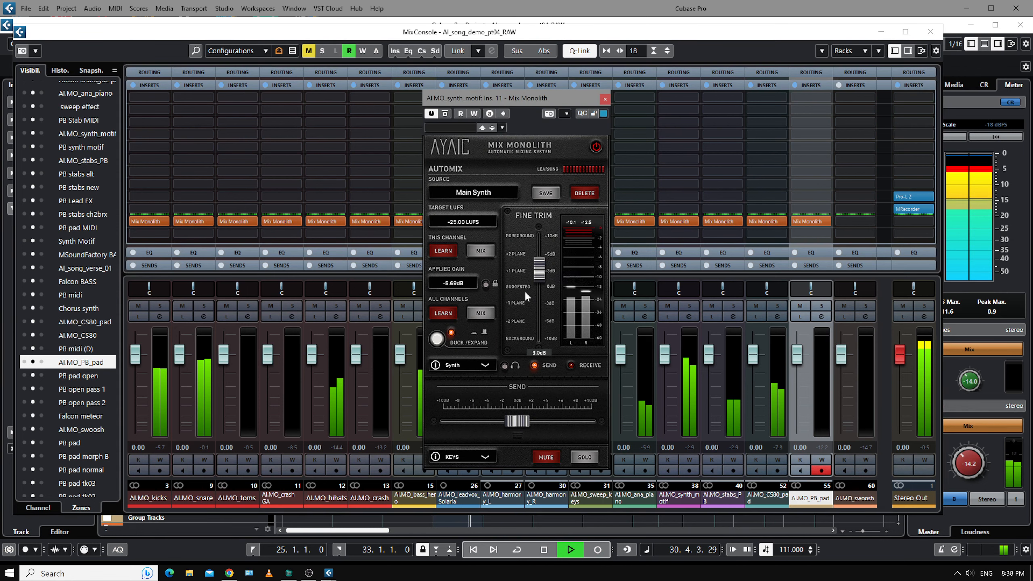
pyautogui.click(521, 285)
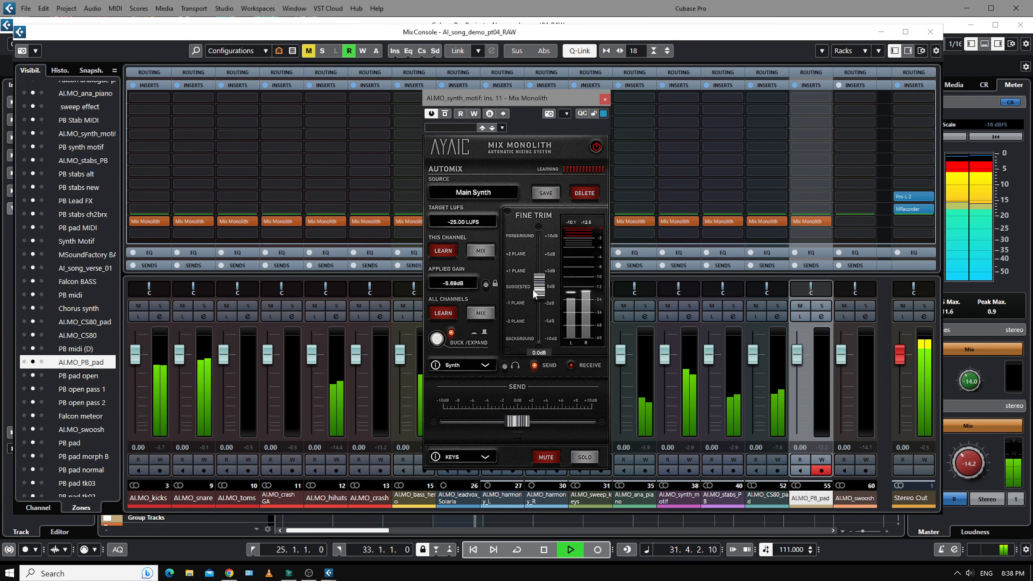
pyautogui.moveTo(540, 289); pyautogui.dragTo(542, 280)
pyautogui.click(605, 99)
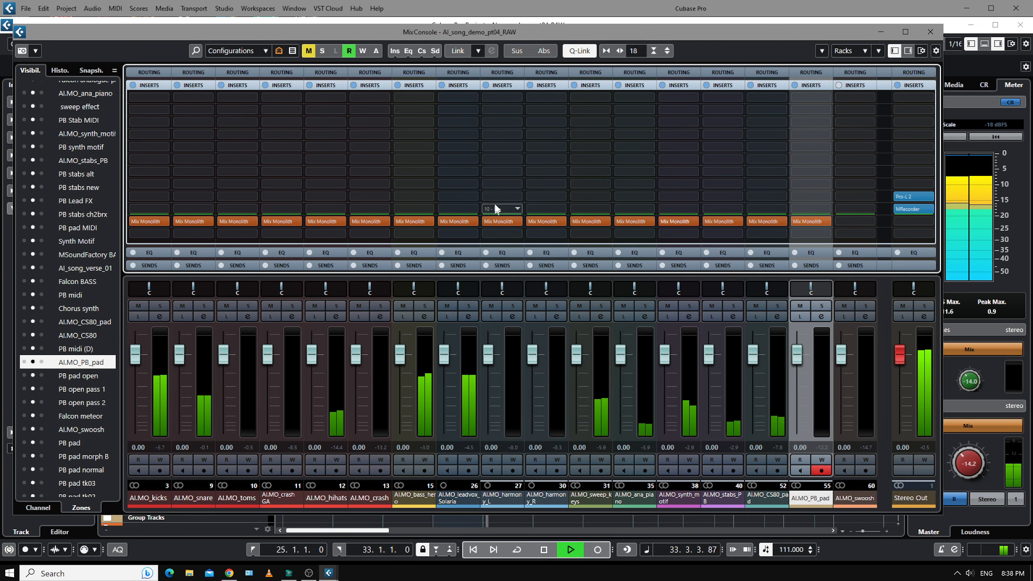
# - Stop playback and leave the MixConsole, with the playhead back at bar 25 in the project
pyautogui.press('space')
pyautogui.click(930, 32)
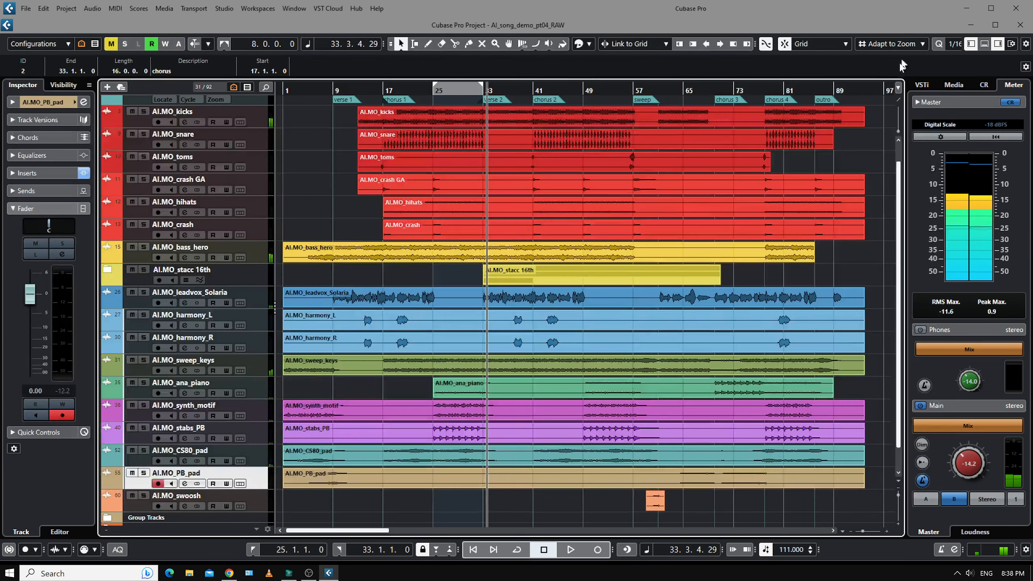
pyautogui.press('KP_1')
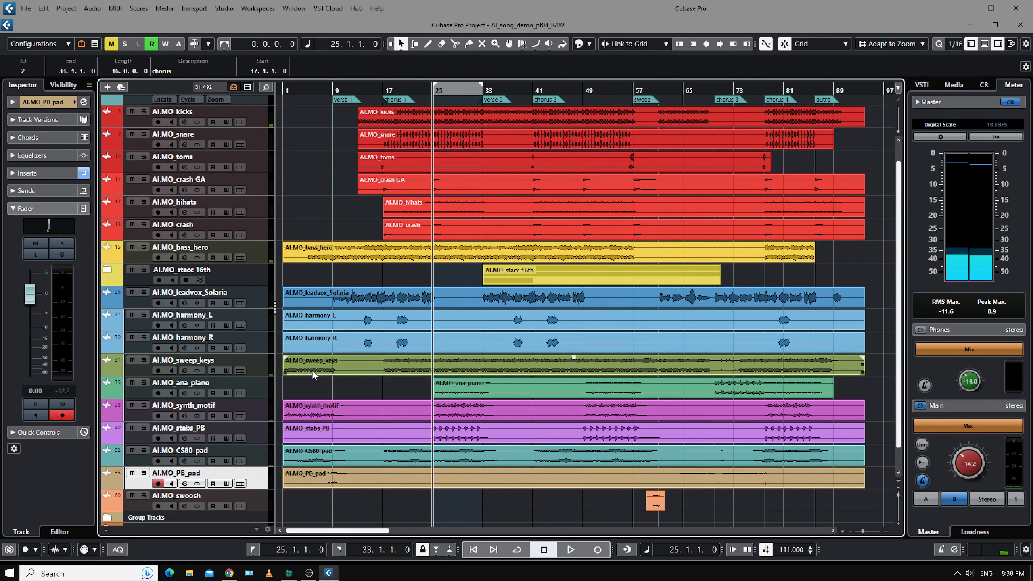